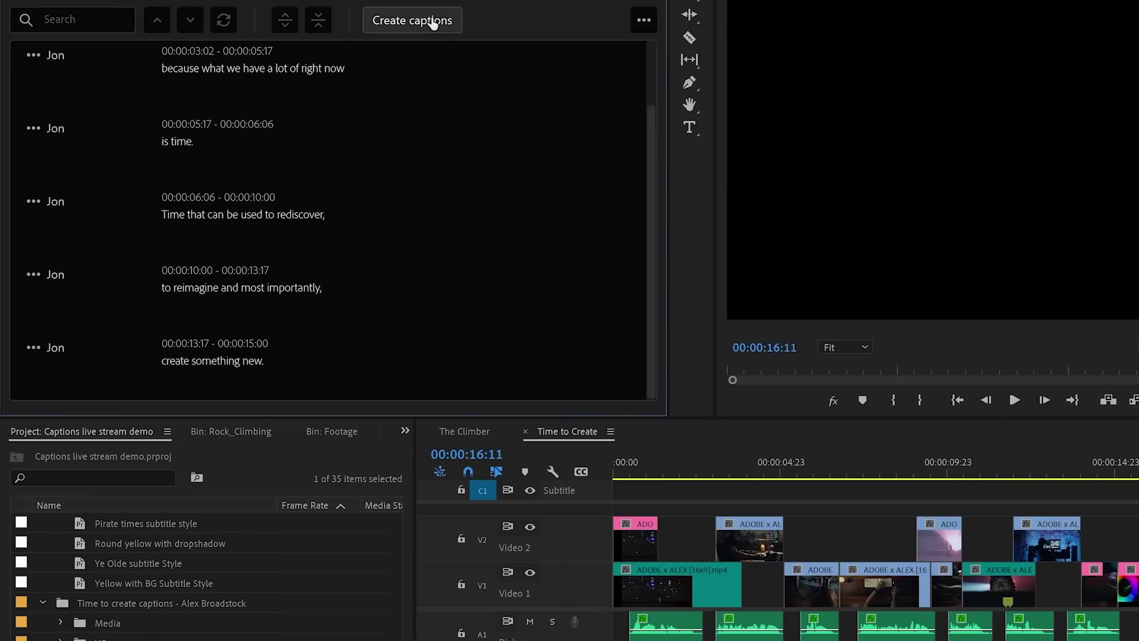
# Transcribe the whole sequence and delete the misheard word 'Im' from the transcript
pyautogui.click(432, 21)
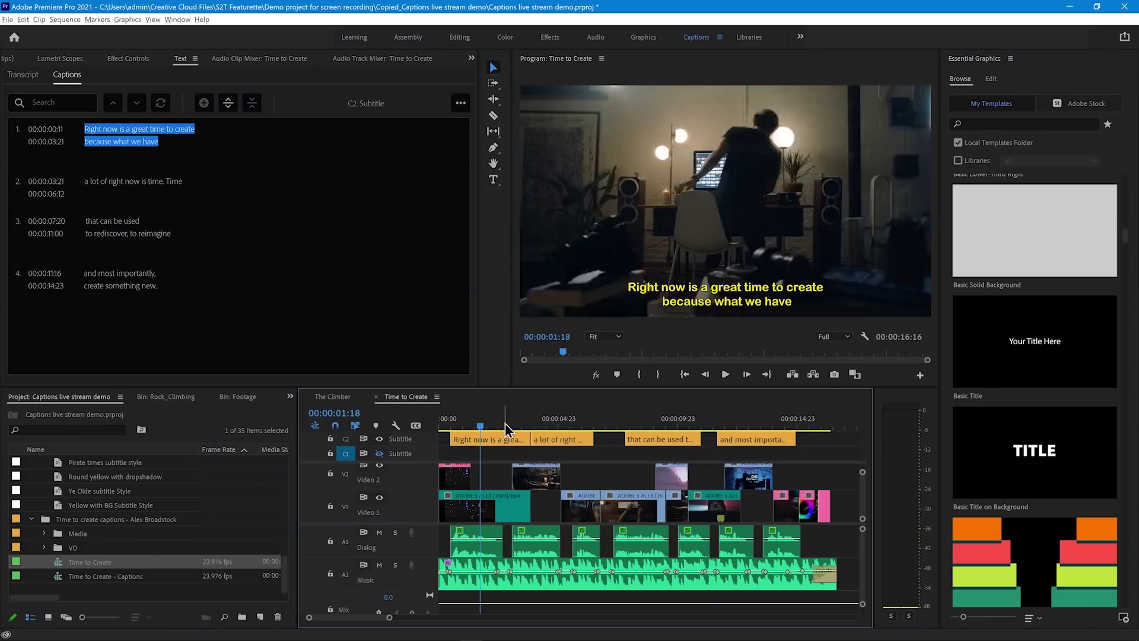
pyautogui.click(726, 375)
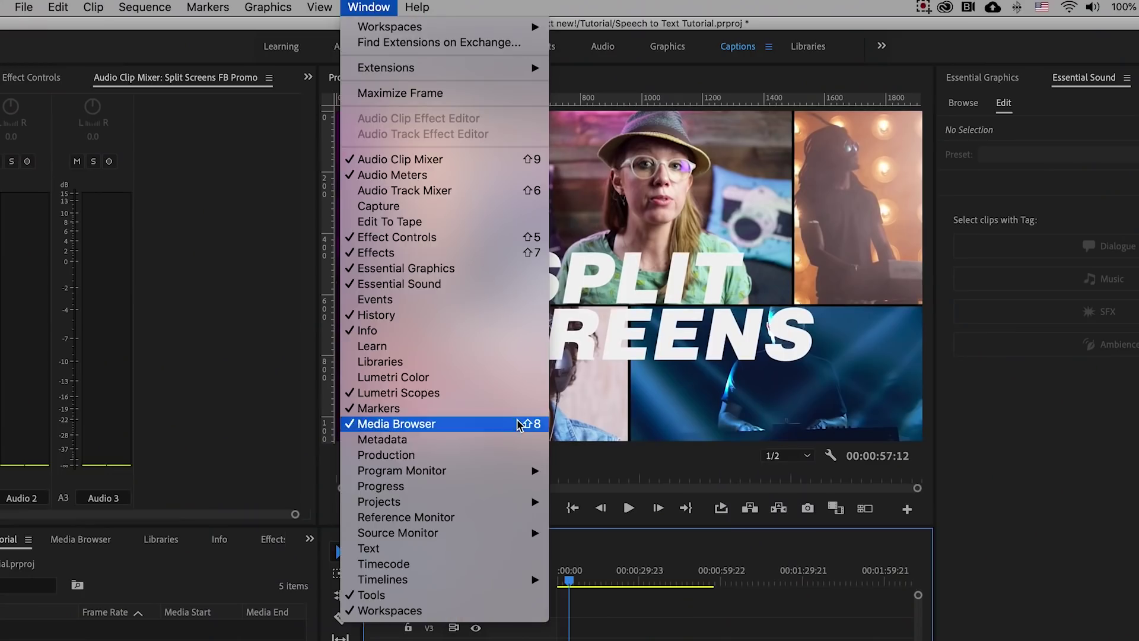
pyautogui.click(526, 548)
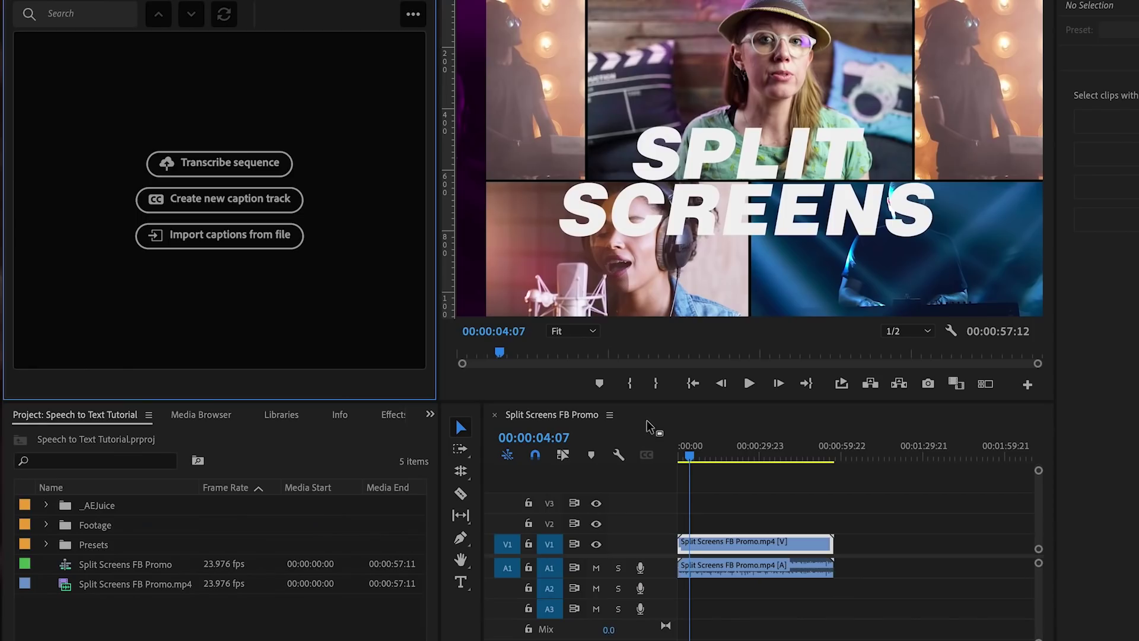
pyautogui.click(249, 162)
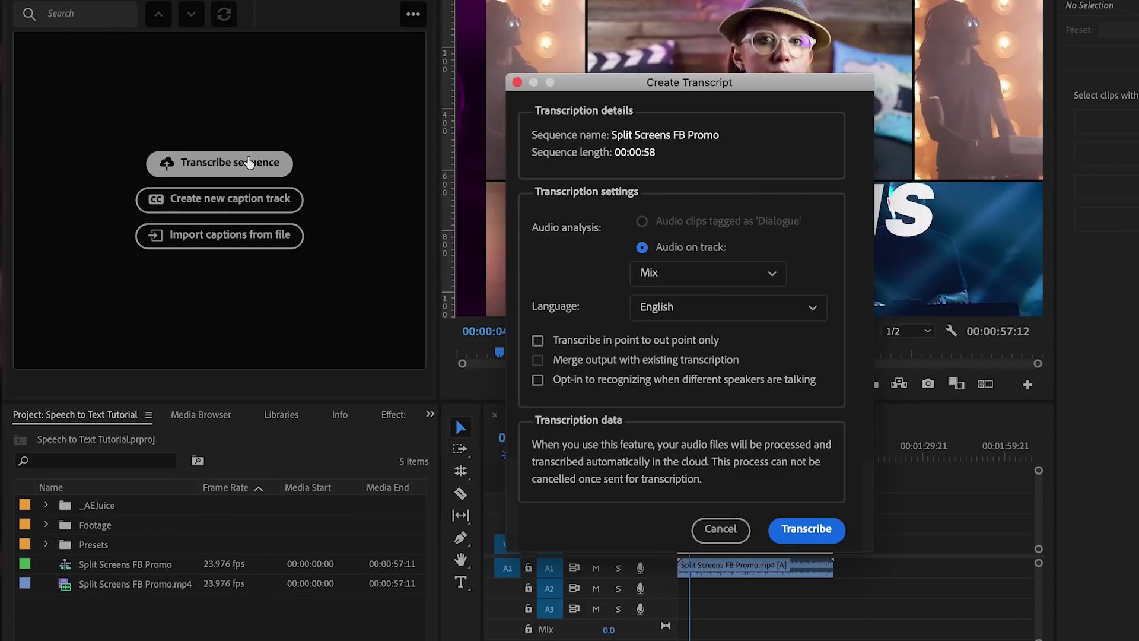
pyautogui.click(806, 528)
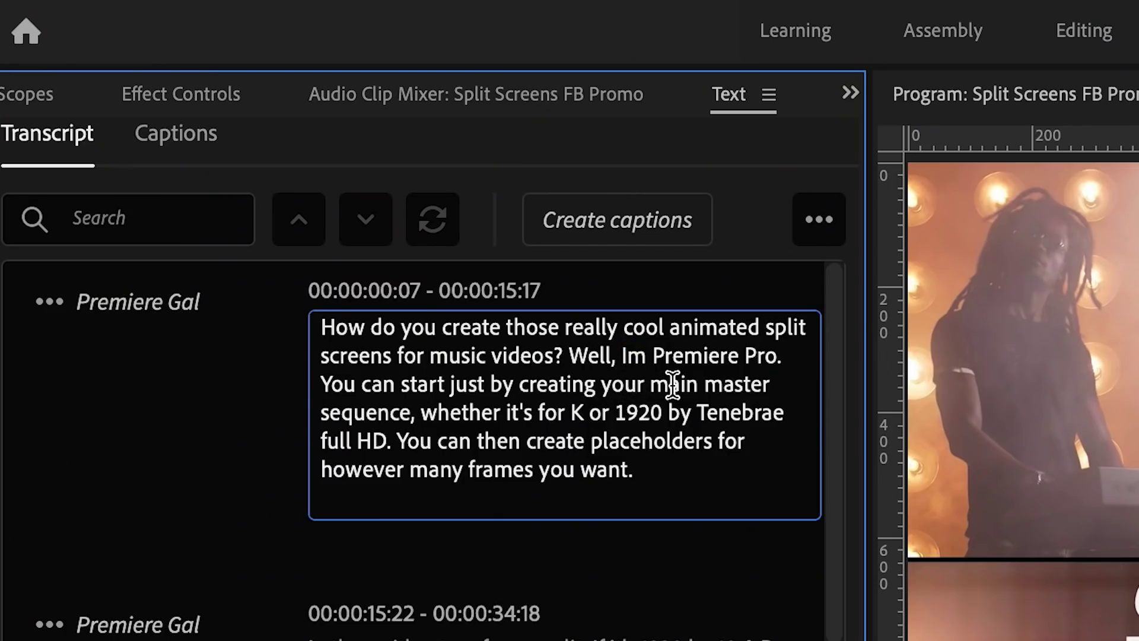
pyautogui.press('BackSpace')
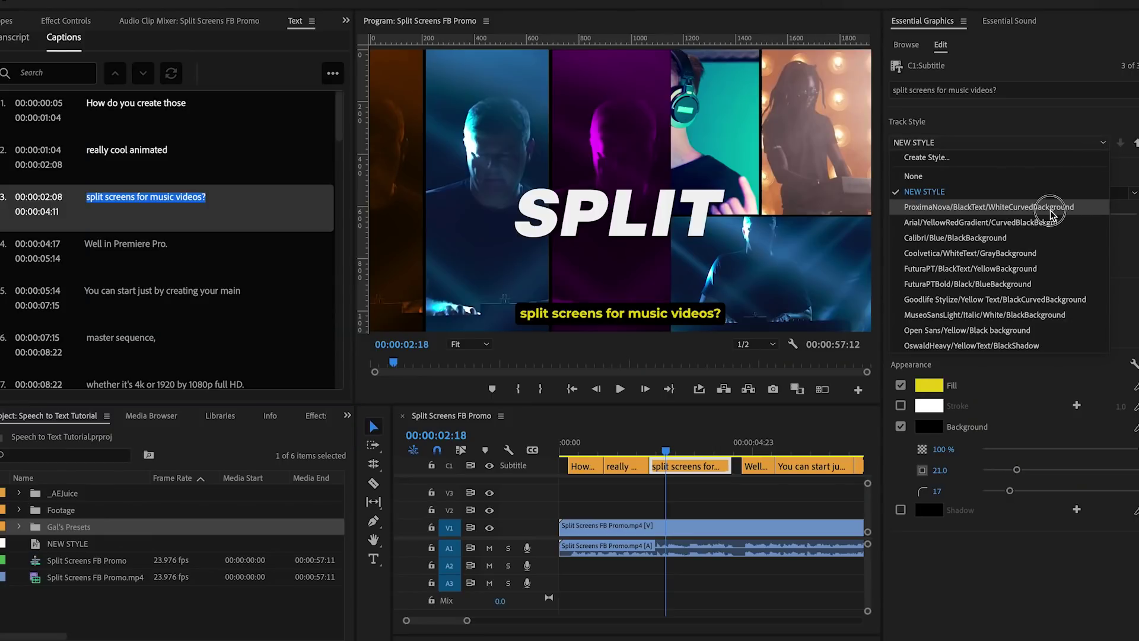
# Try the ProximaNova, Arial, Calibri and Coolvetica caption track styles, then view the Caption Style Presets page
pyautogui.click(1062, 207)
pyautogui.click(1062, 146)
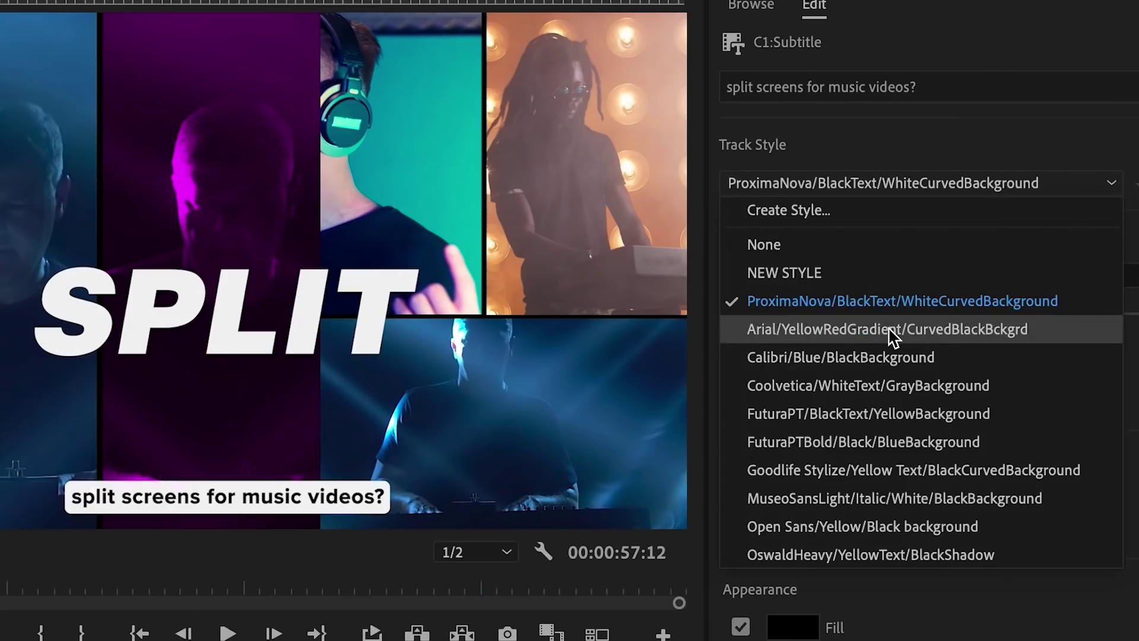
pyautogui.click(943, 223)
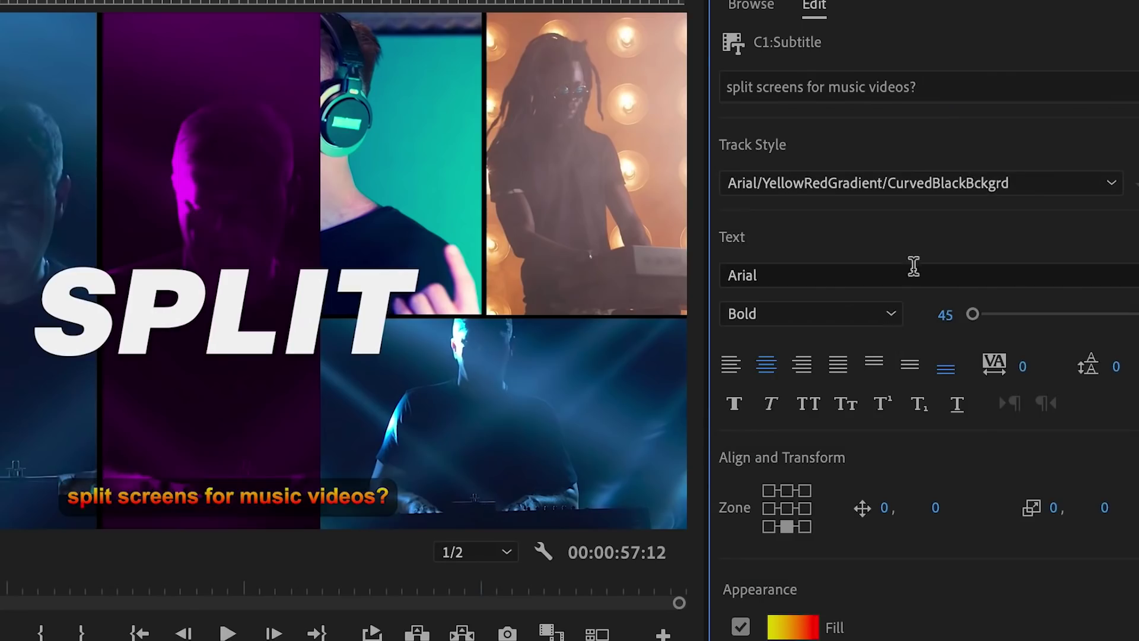
pyautogui.click(927, 188)
pyautogui.click(887, 353)
pyautogui.click(908, 187)
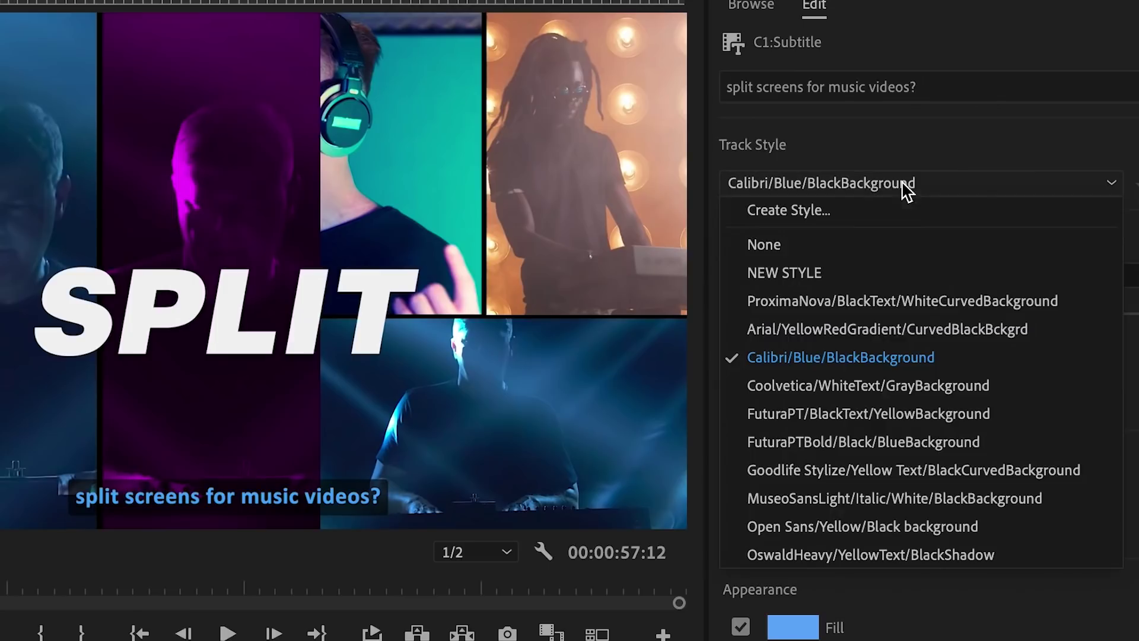
pyautogui.click(843, 386)
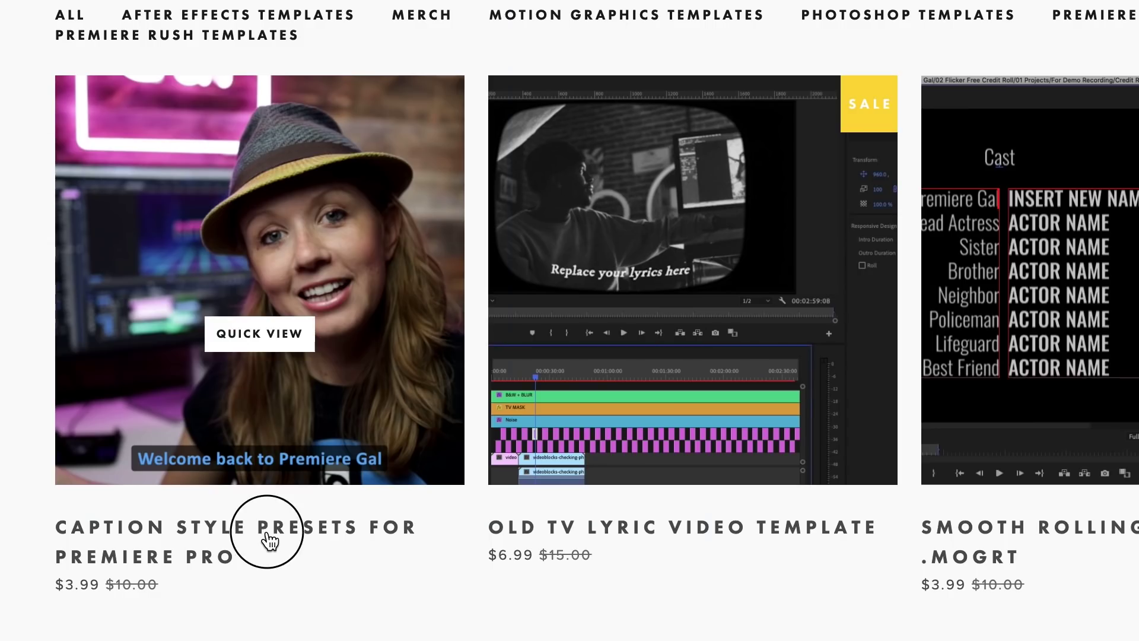
pyautogui.click(270, 539)
pyautogui.scroll(-3, 804, 511)
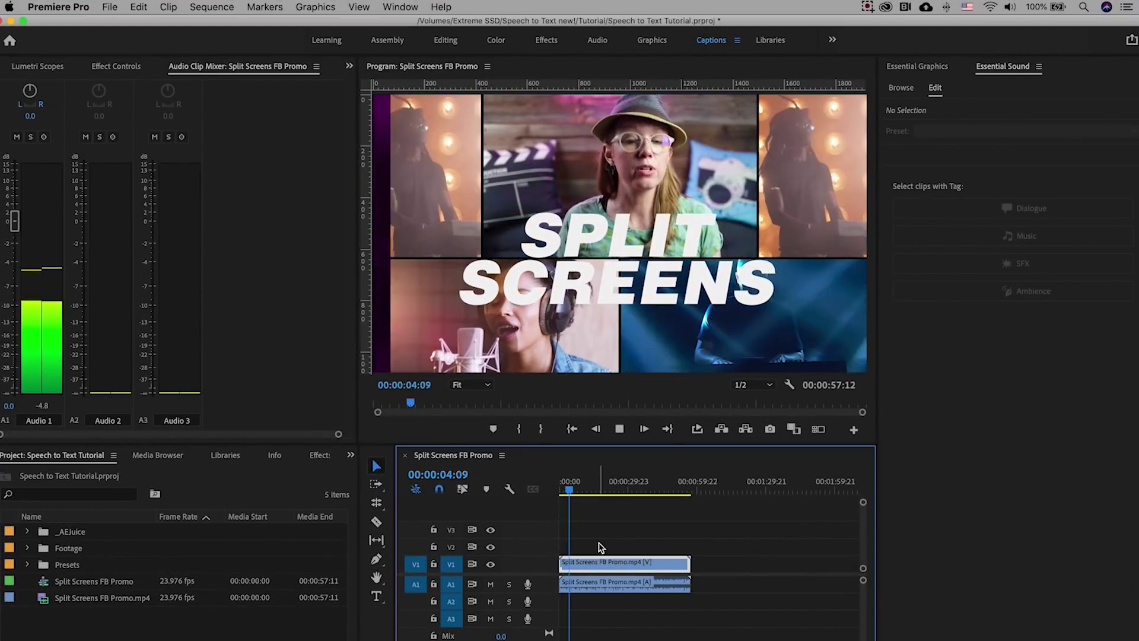
# Stop playback at 00:00:04:07 and bring up the Text panel's sequence transcription options
pyautogui.press('space')
pyautogui.press('Left')
pyautogui.press('Left')
pyautogui.press('Left')
pyautogui.press('Left')
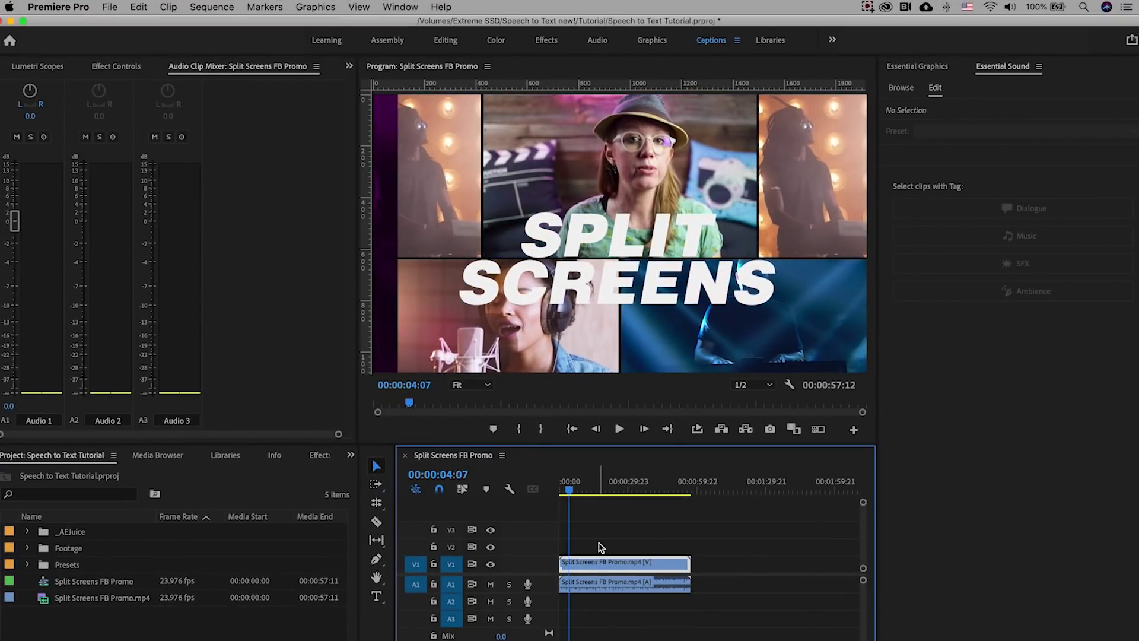
pyautogui.click(401, 6)
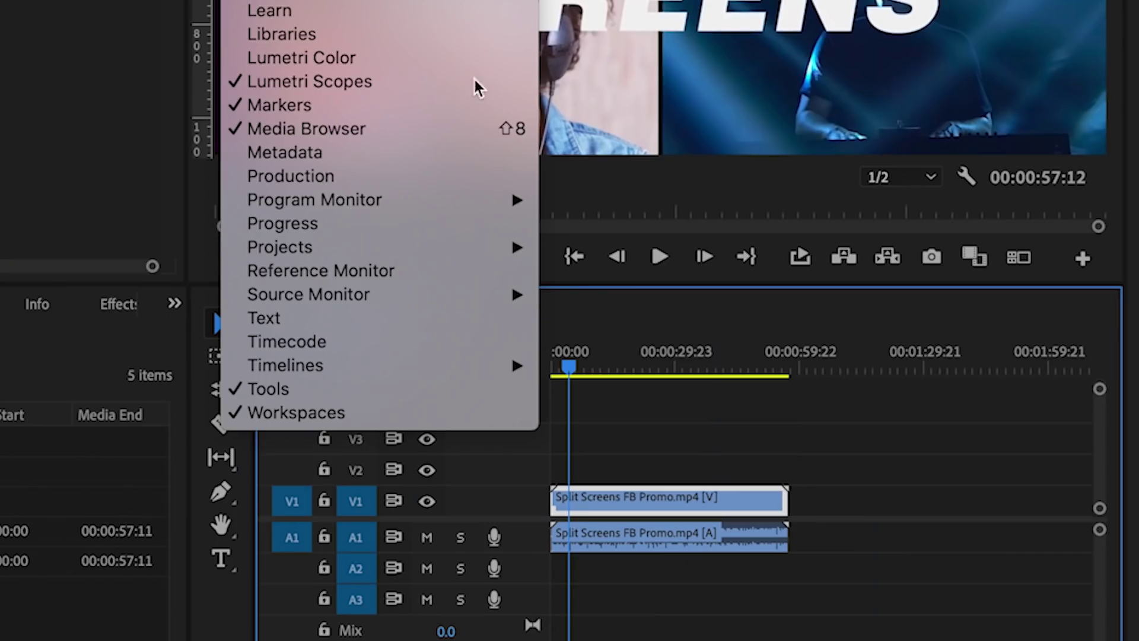
pyautogui.click(508, 318)
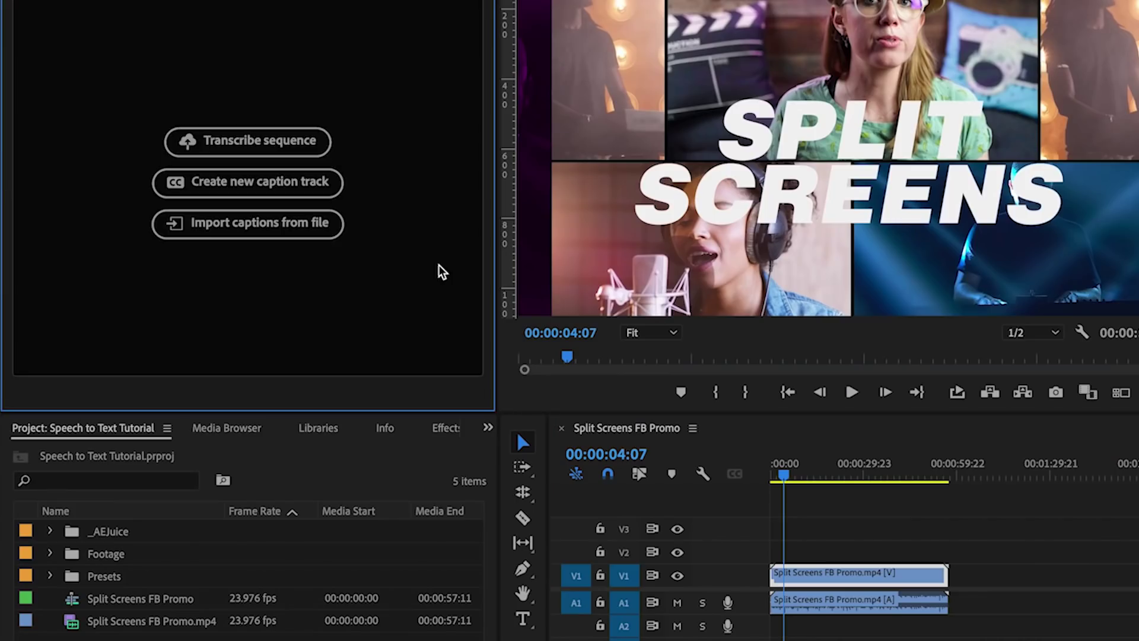
pyautogui.click(281, 140)
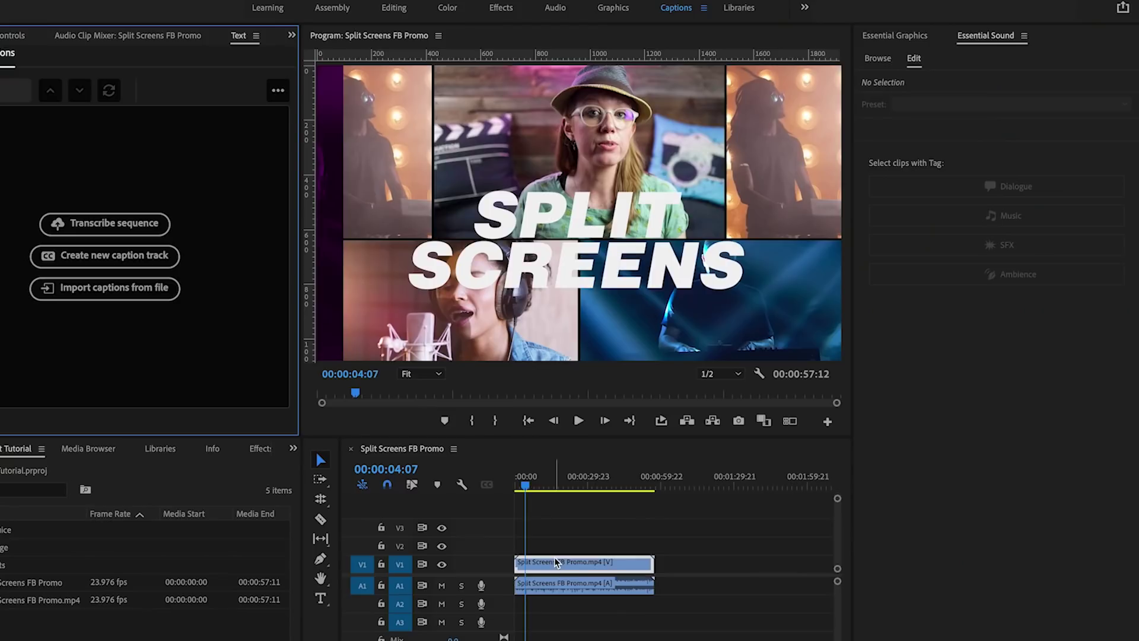
# Tag the A1 clip as Dialogue and point the transcript at Audio 1, checking the languages
pyautogui.click(829, 607)
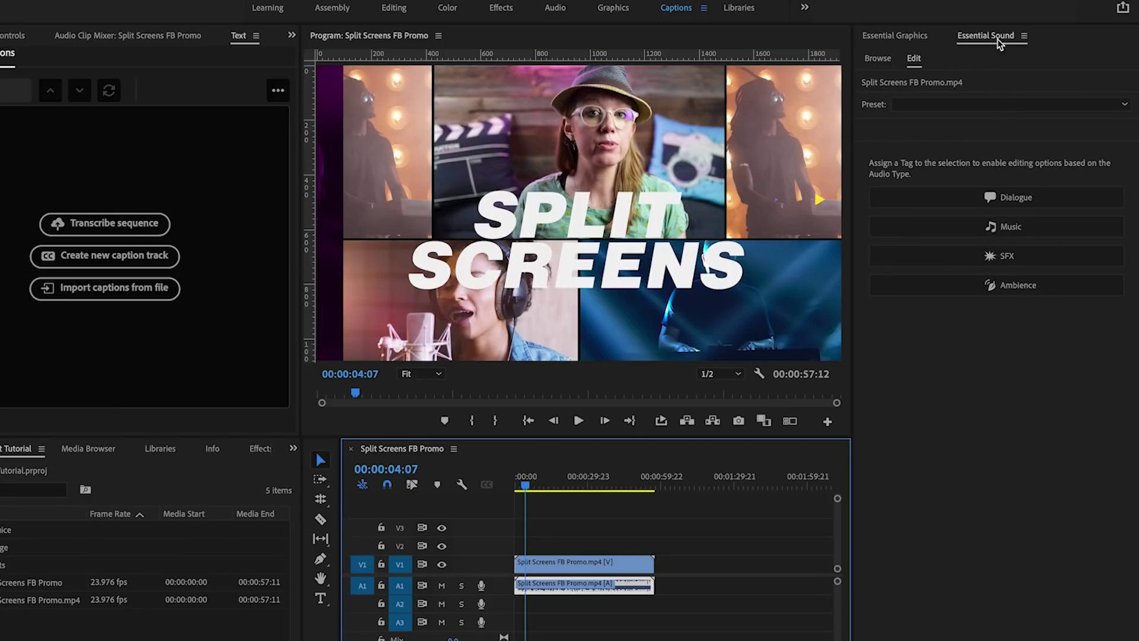
pyautogui.click(1064, 196)
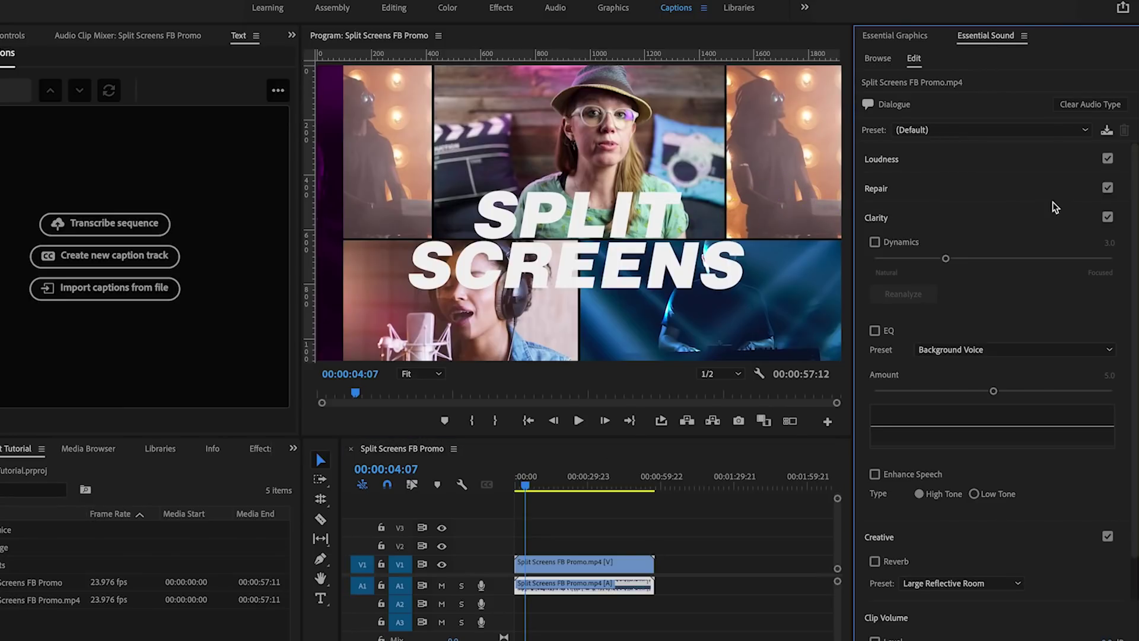
pyautogui.click(127, 231)
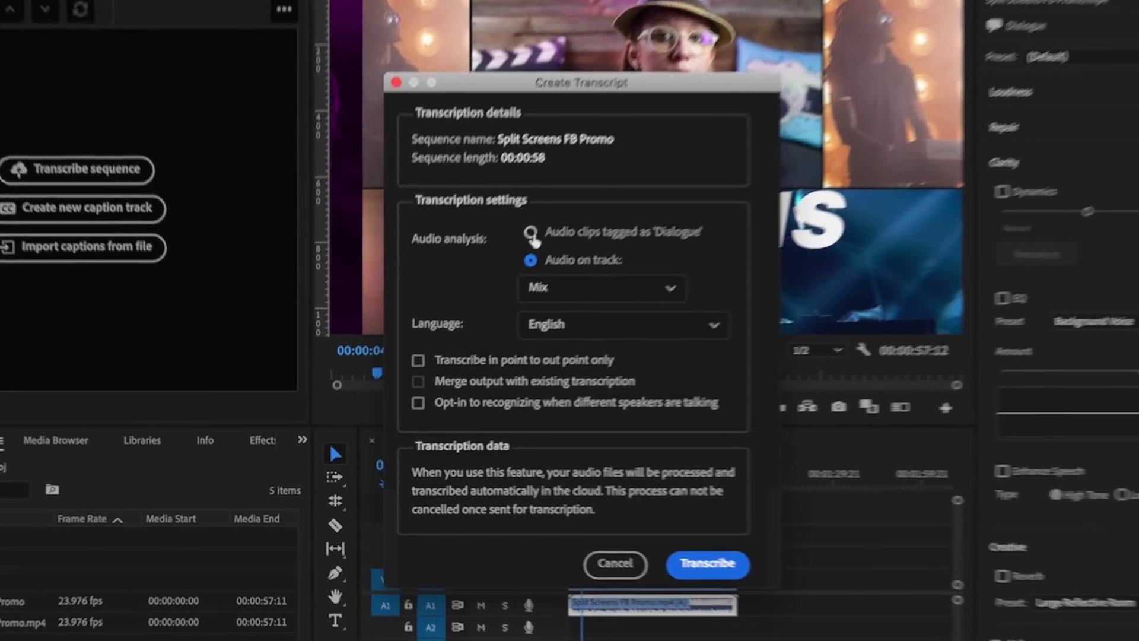
pyautogui.click(516, 273)
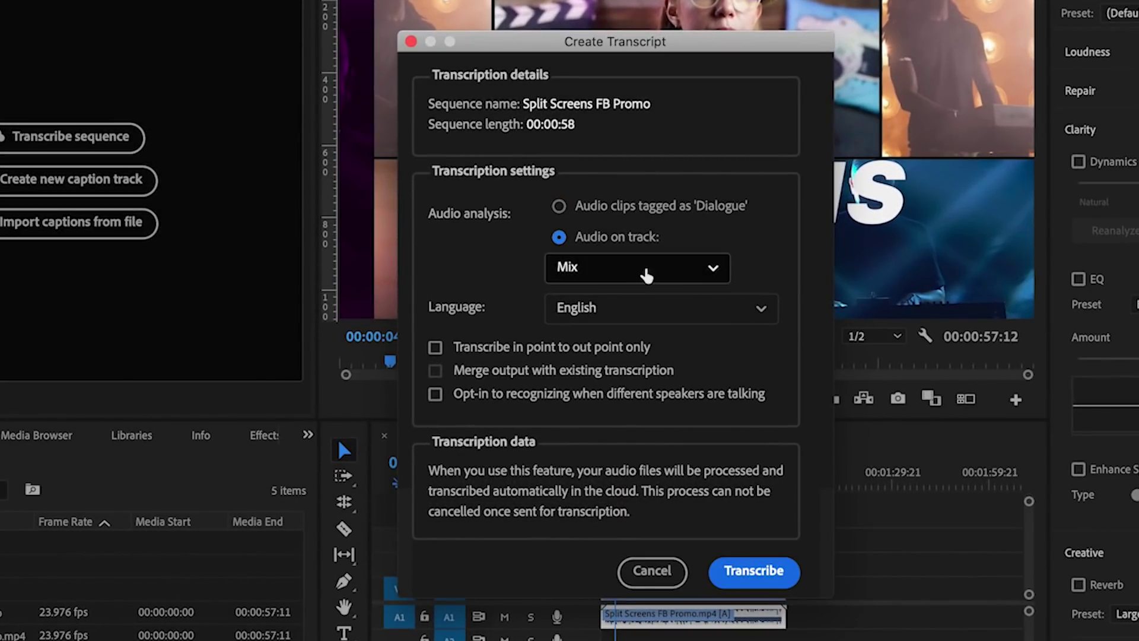
pyautogui.click(646, 274)
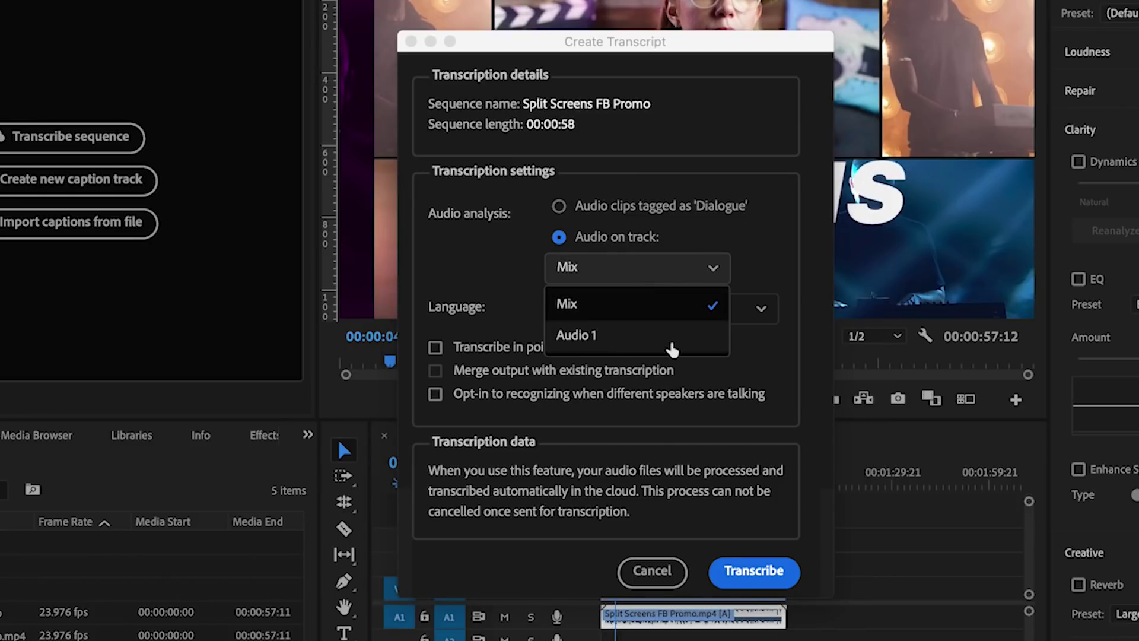
pyautogui.click(671, 348)
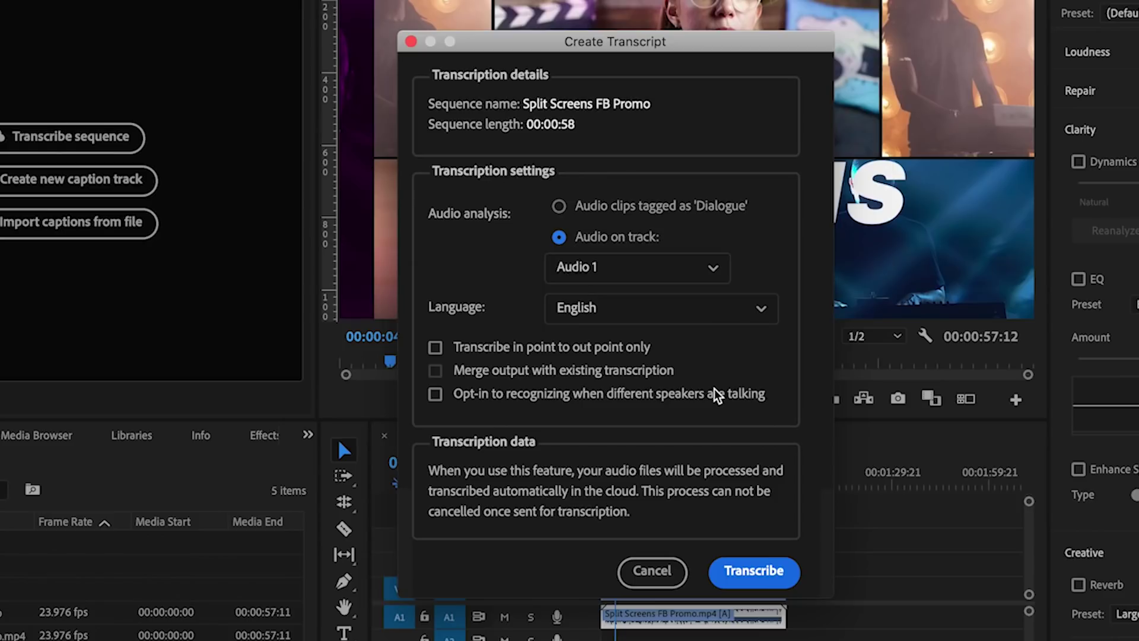
pyautogui.click(738, 327)
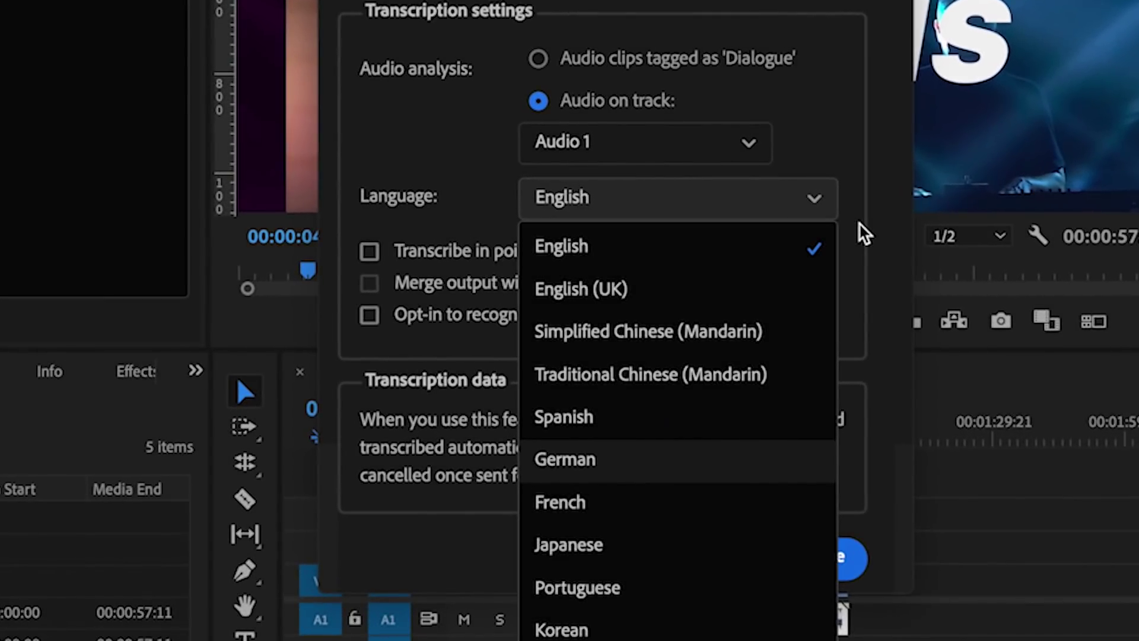
# Keep English as the language and run the transcription of the sequence audio
pyautogui.click(864, 234)
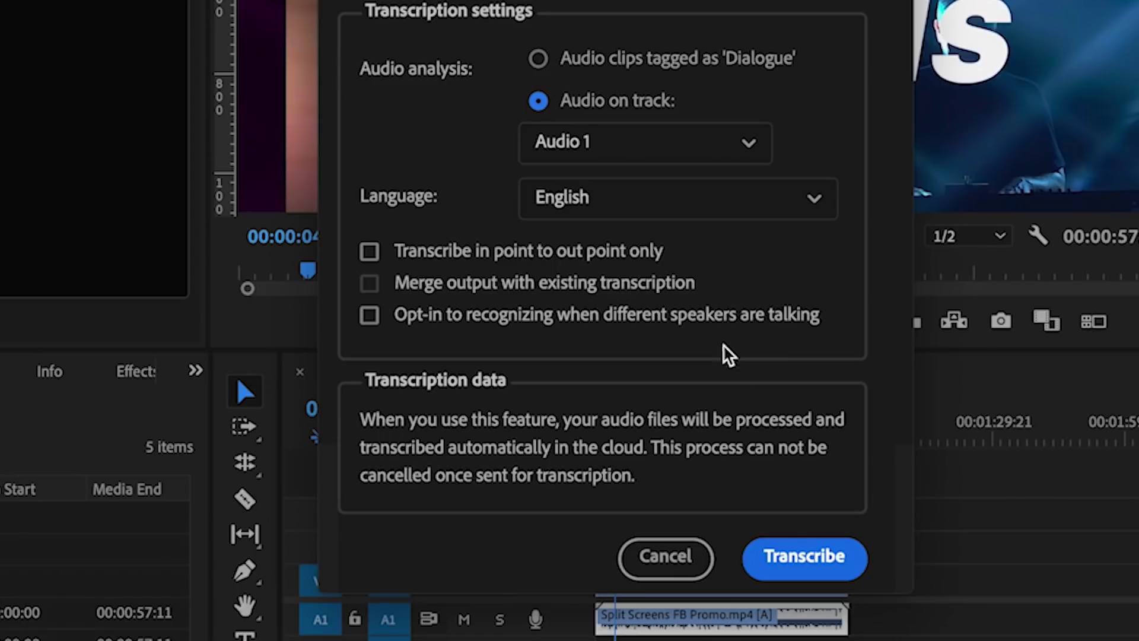
pyautogui.click(818, 564)
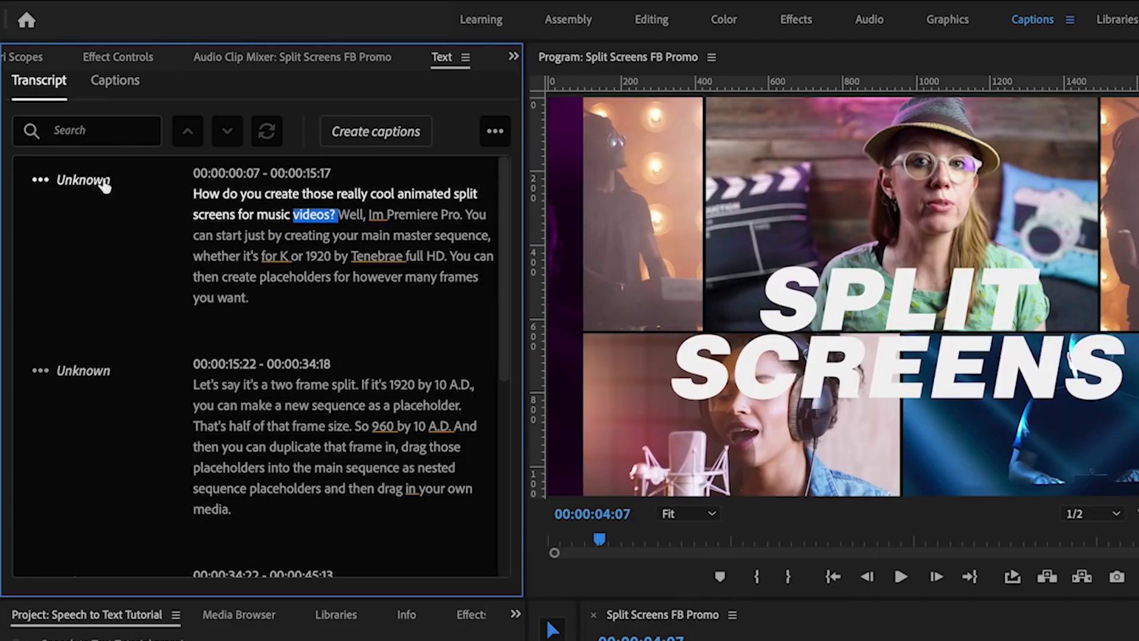
# Rename the Unknown speaker to the presenter's name, then preview the video at the word 'create'
pyautogui.click(83, 180)
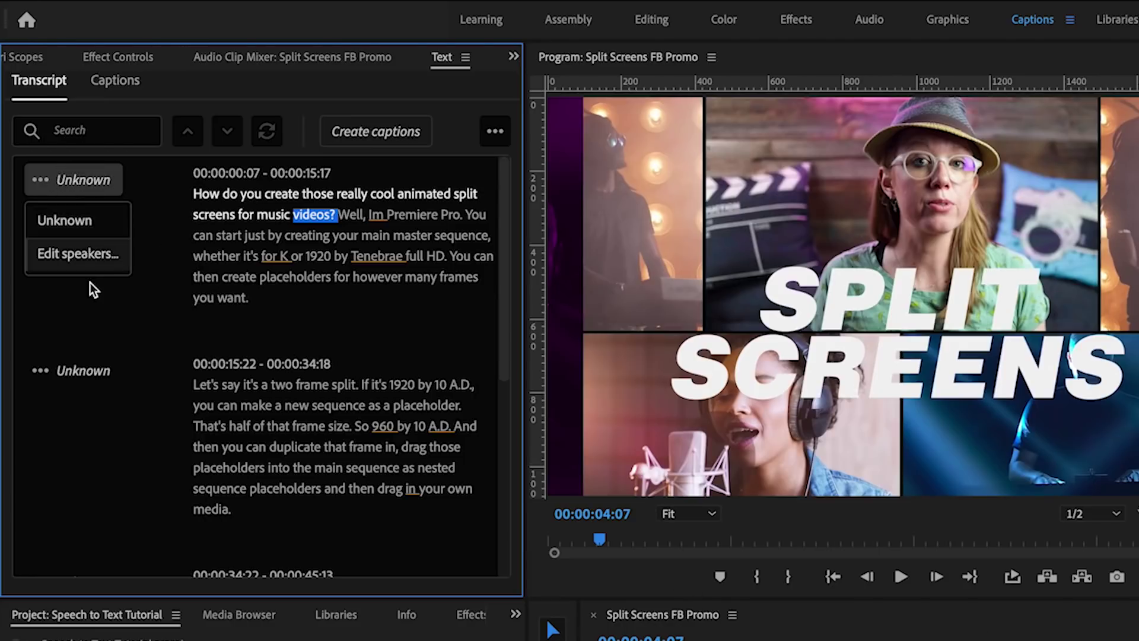
pyautogui.click(85, 257)
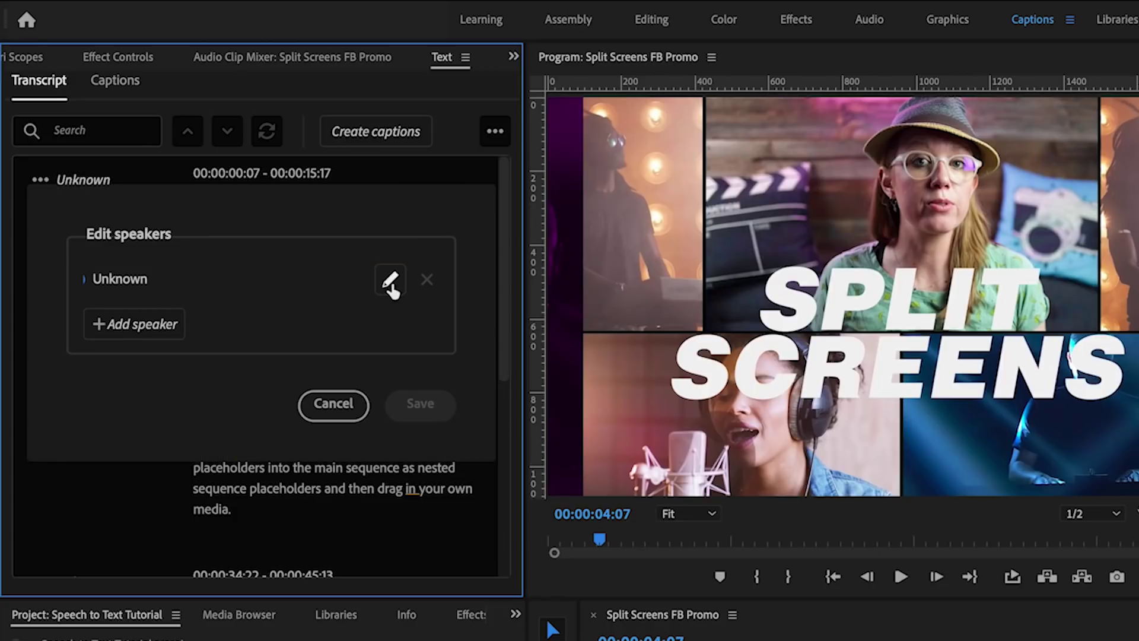
pyautogui.click(390, 280)
pyautogui.doubleClick(203, 279)
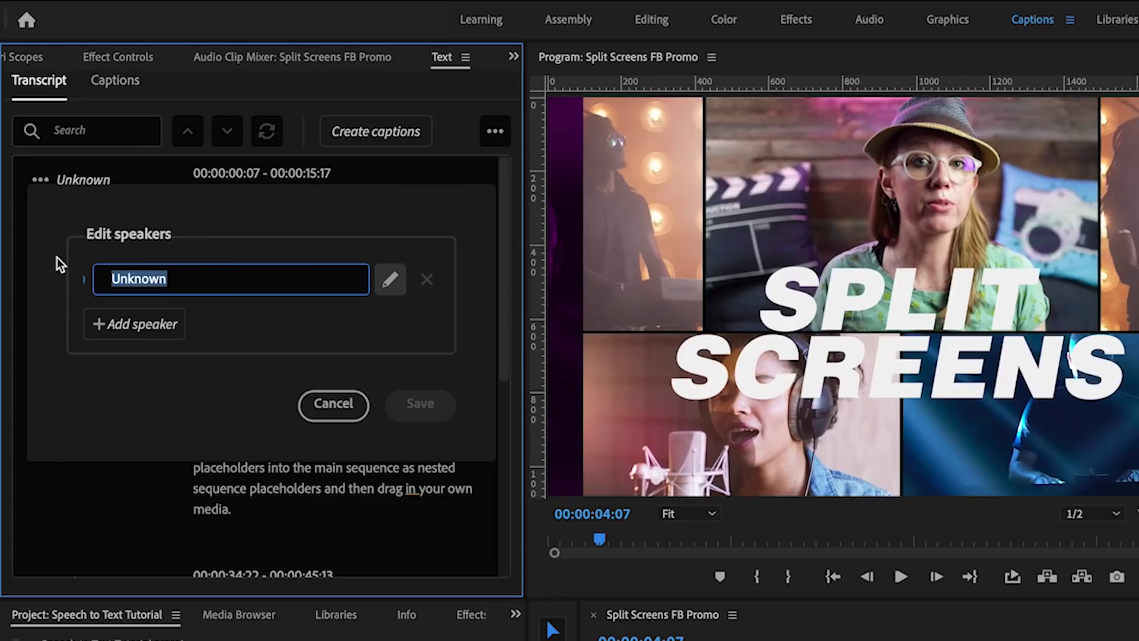
pyautogui.write('Premiere Gal')
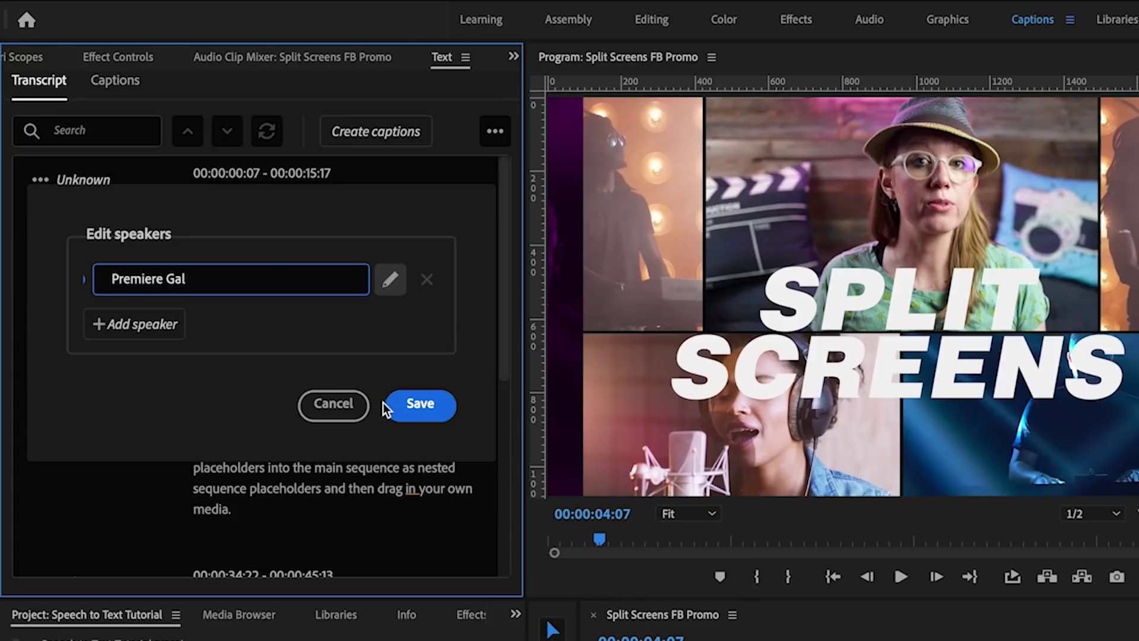
pyautogui.click(425, 408)
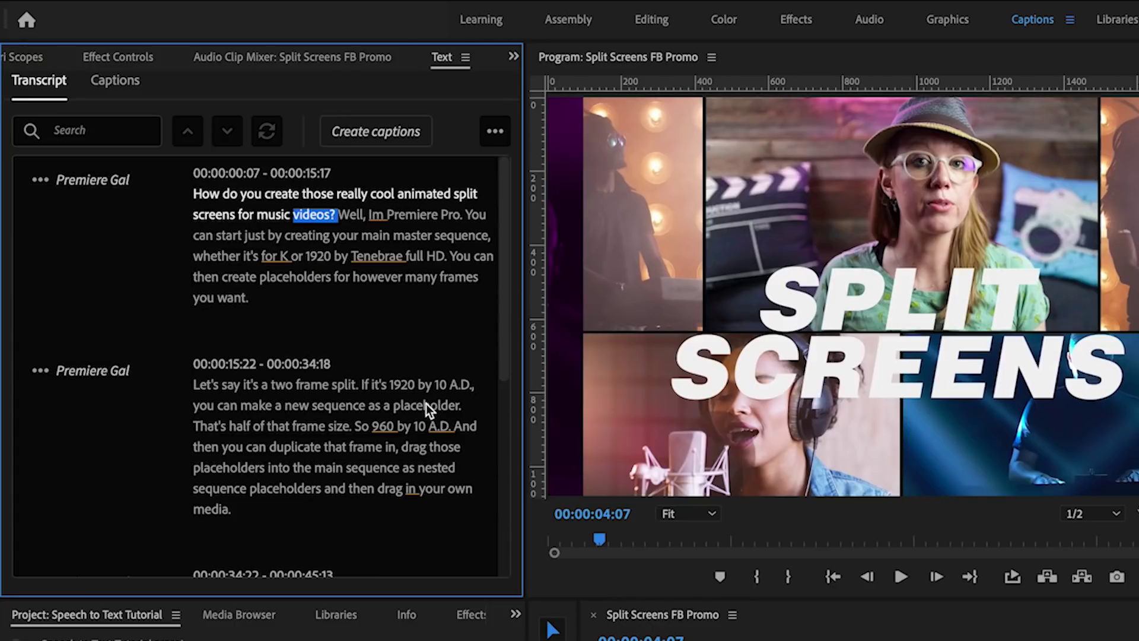
pyautogui.click(275, 194)
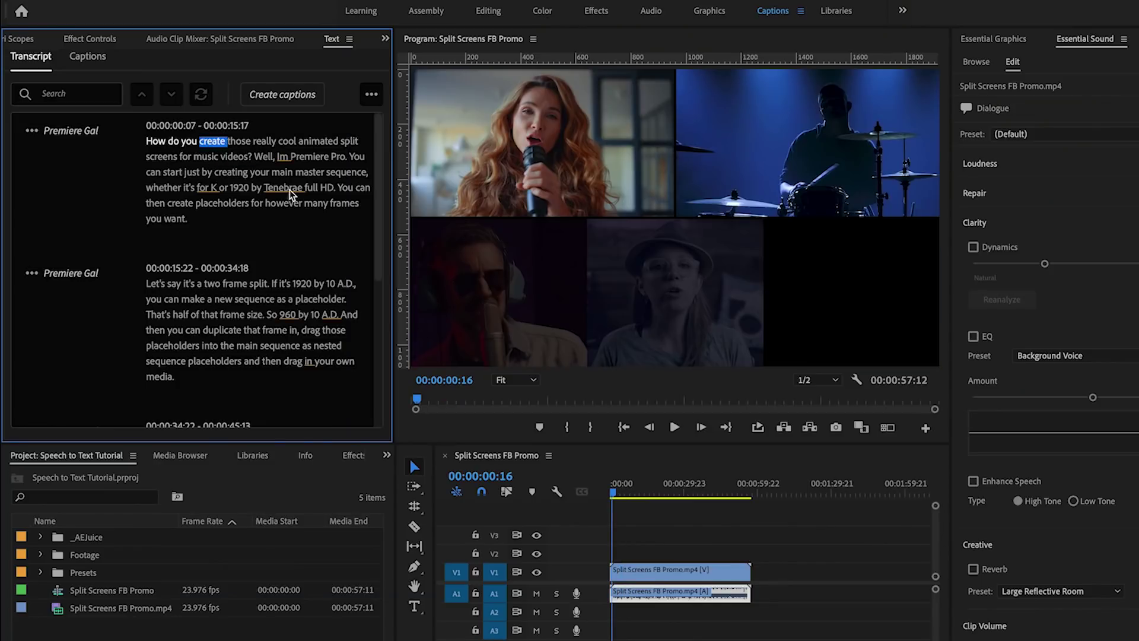
pyautogui.click(286, 190)
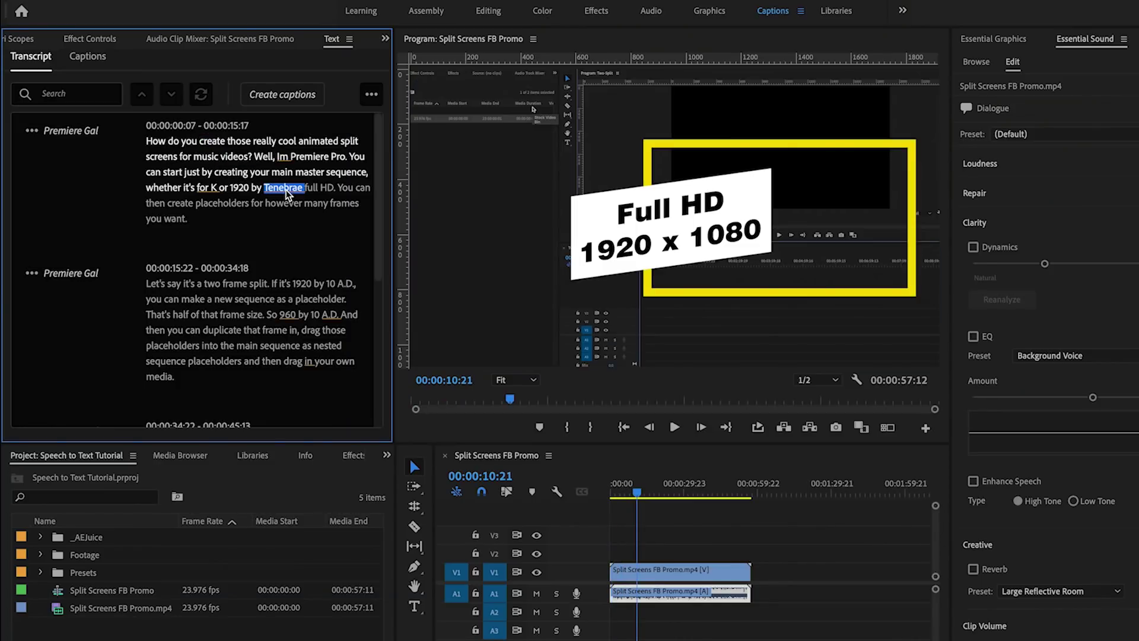
pyautogui.click(259, 284)
pyautogui.click(292, 318)
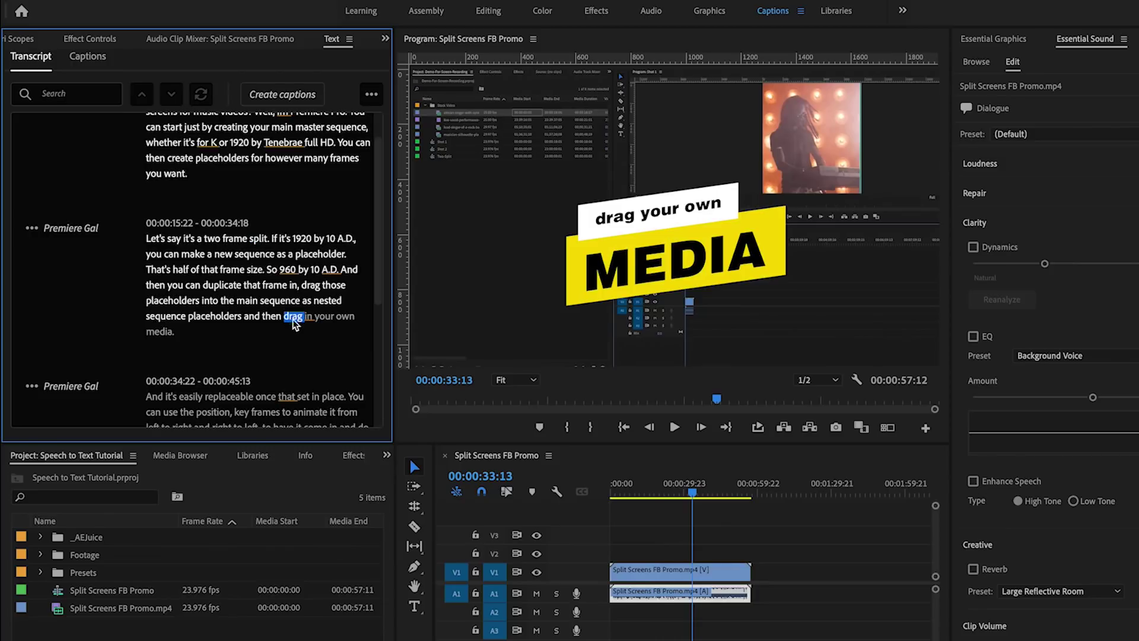
pyautogui.click(301, 412)
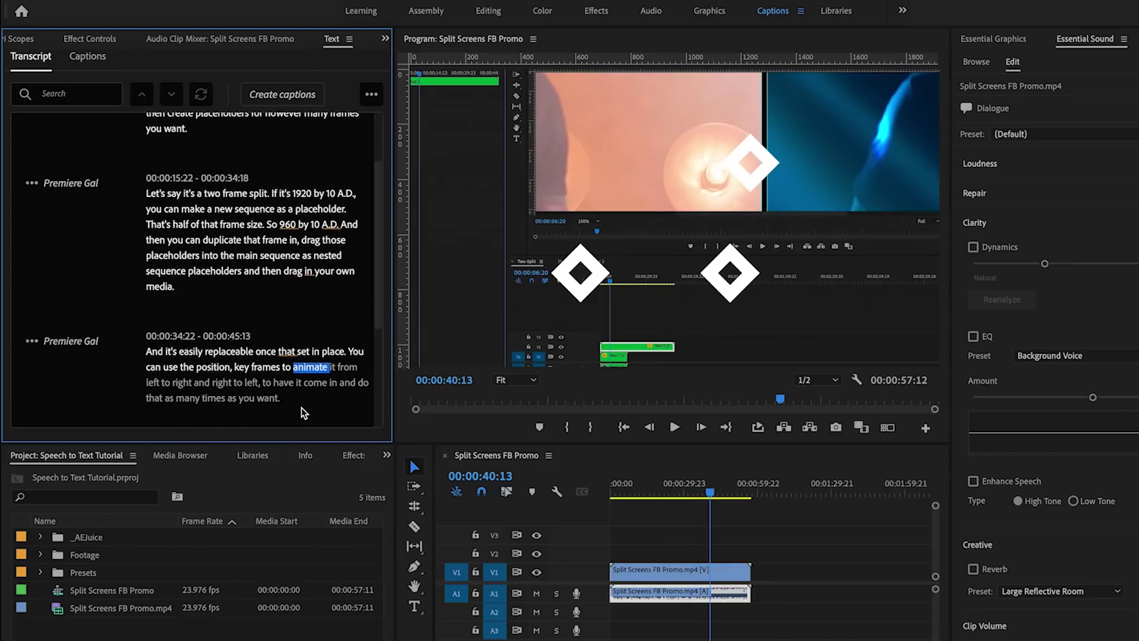
pyautogui.click(273, 392)
pyautogui.scroll(-1, 273, 407)
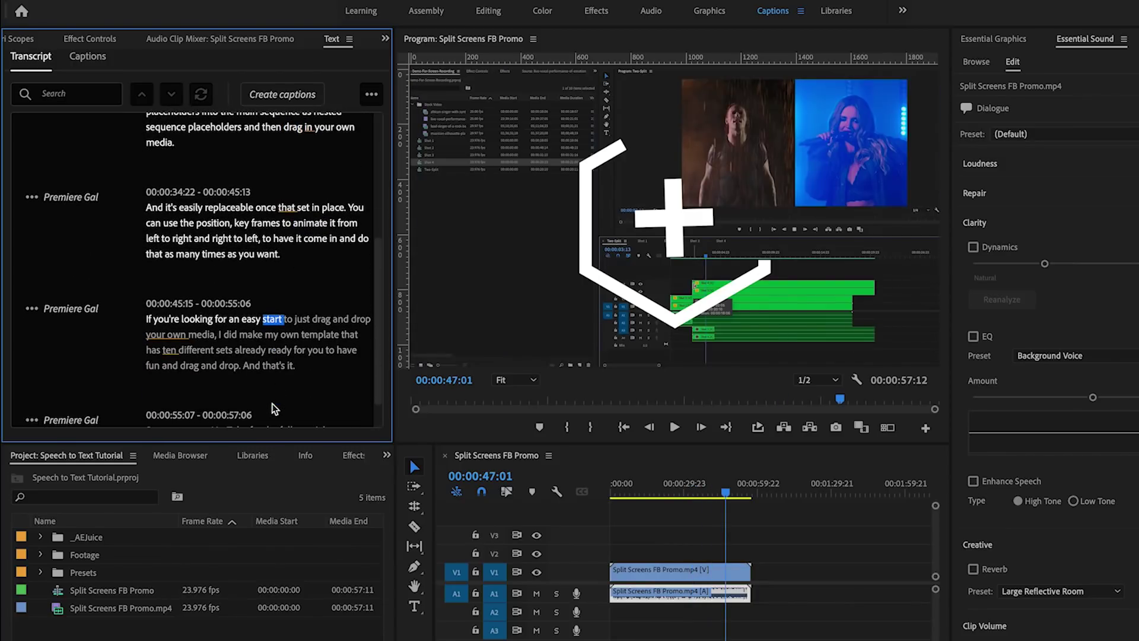
pyautogui.scroll(4, 283, 276)
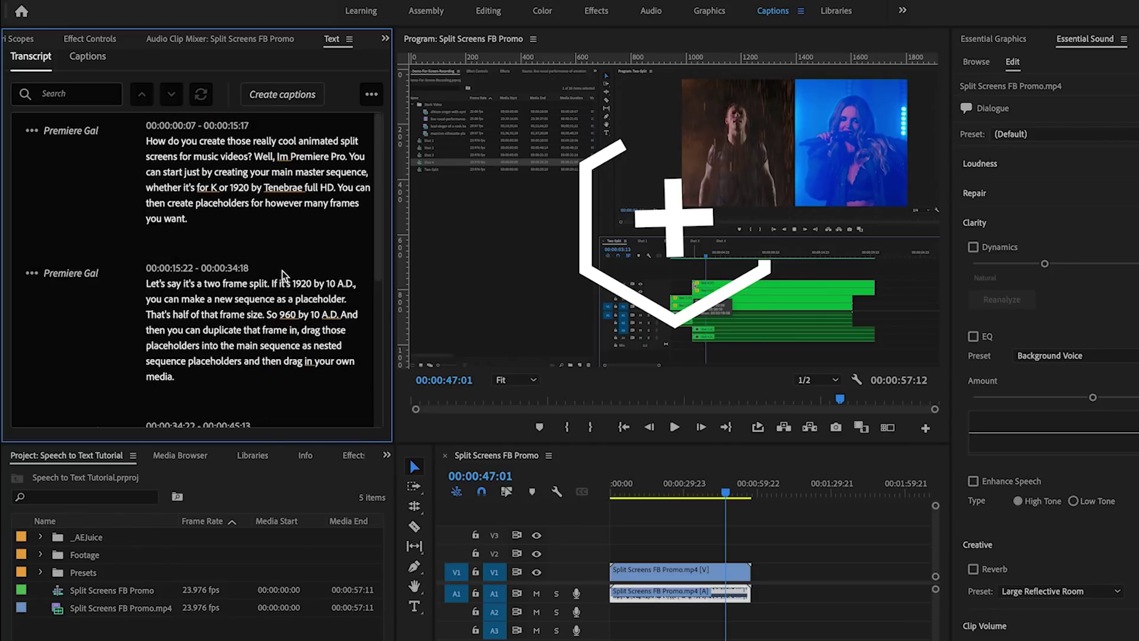
pyautogui.click(282, 156)
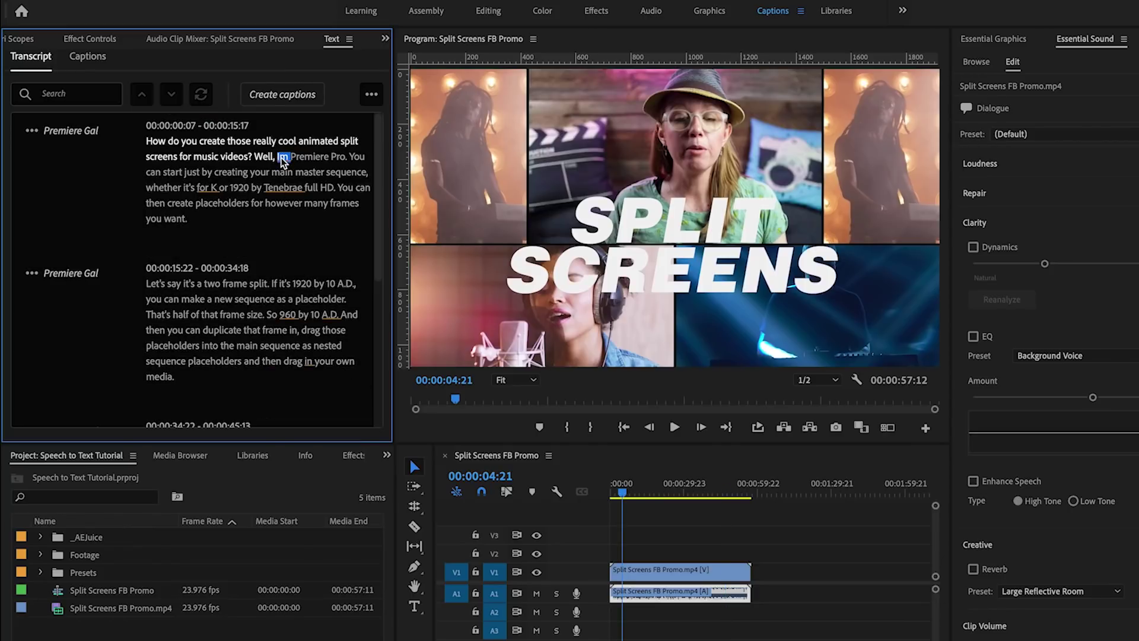
pyautogui.doubleClick(282, 156)
# Correct the transcript to read 'Well in', '4k' and '1080p', replacing the misheard words
pyautogui.press('Right')
pyautogui.press('BackSpace')
pyautogui.press('BackSpace')
pyautogui.press('BackSpace')
pyautogui.press('BackSpace')
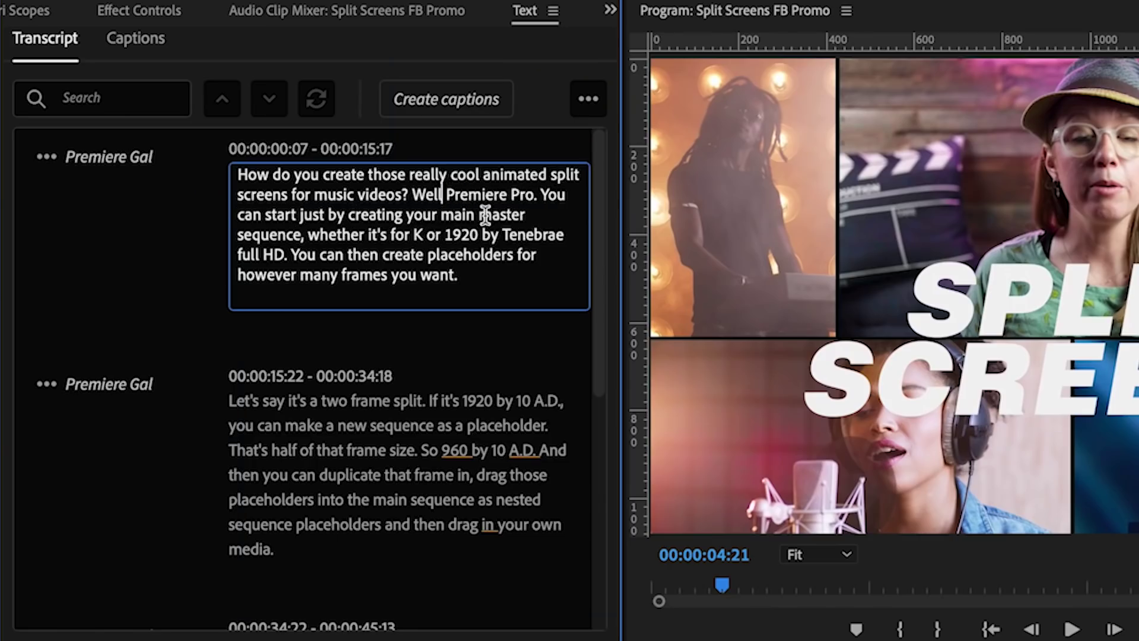
pyautogui.write('in')
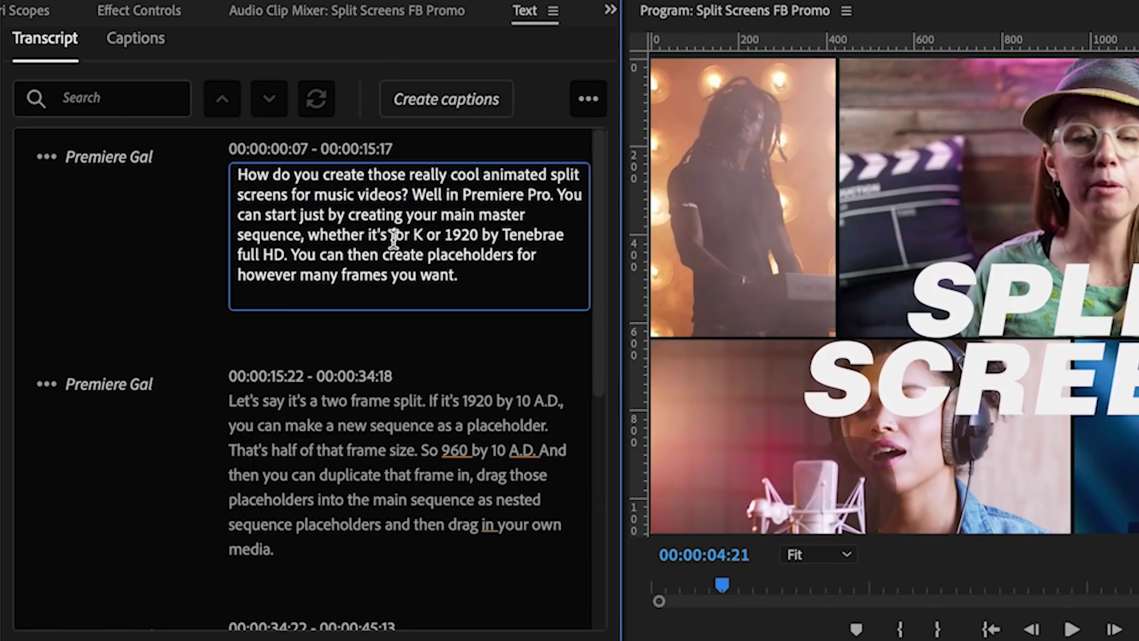
pyautogui.moveTo(389, 235); pyautogui.dragTo(424, 235)
pyautogui.write('4K')
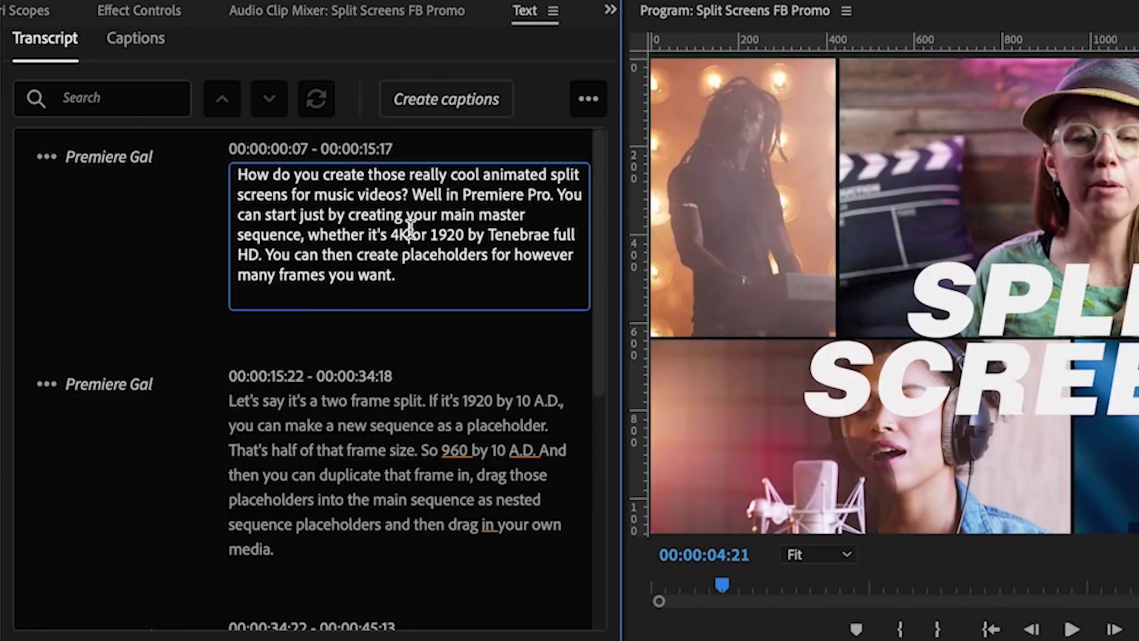
pyautogui.press('BackSpace')
pyautogui.write('k')
pyautogui.write('1080p')
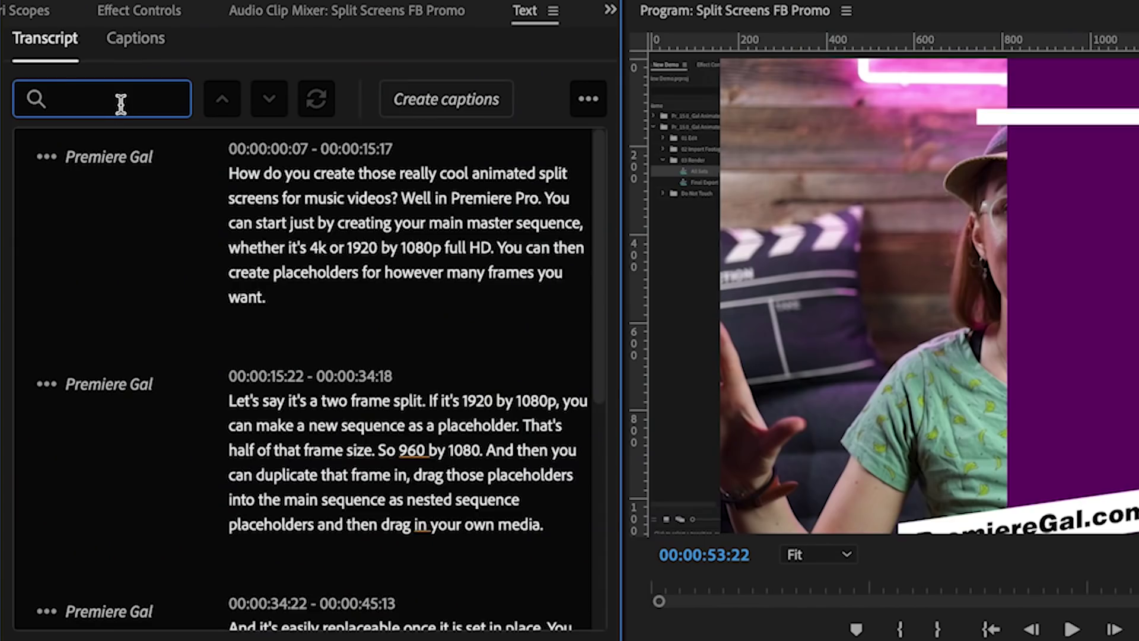
# Search the transcript for 'YouTube' and scroll down to its mention at the end
pyautogui.write('YouTube')
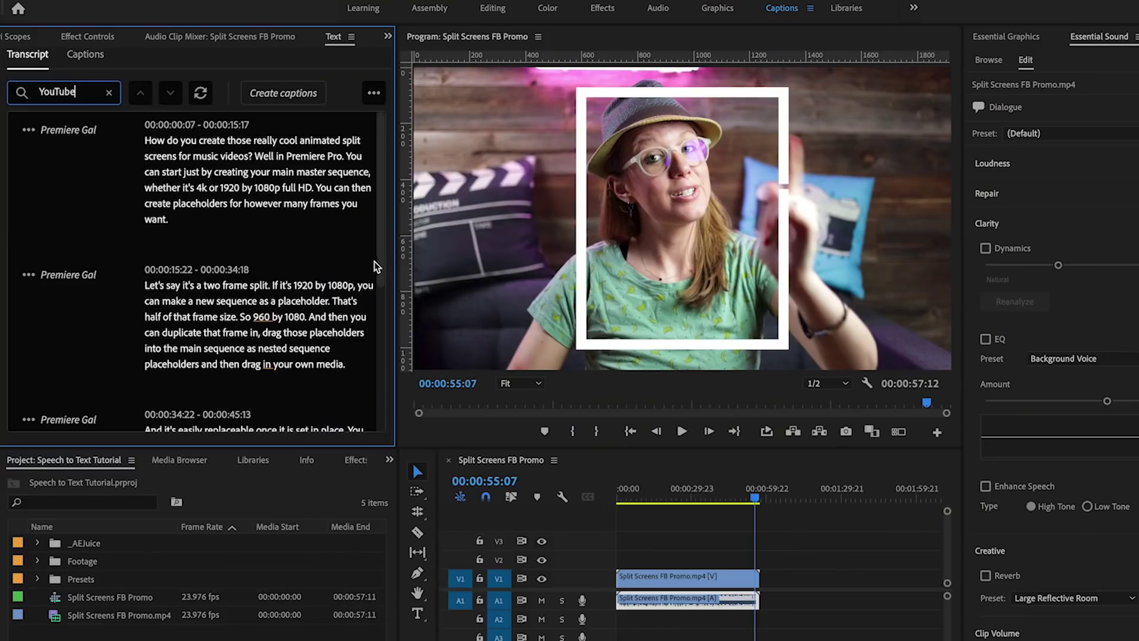
pyautogui.moveTo(375, 266); pyautogui.dragTo(382, 415)
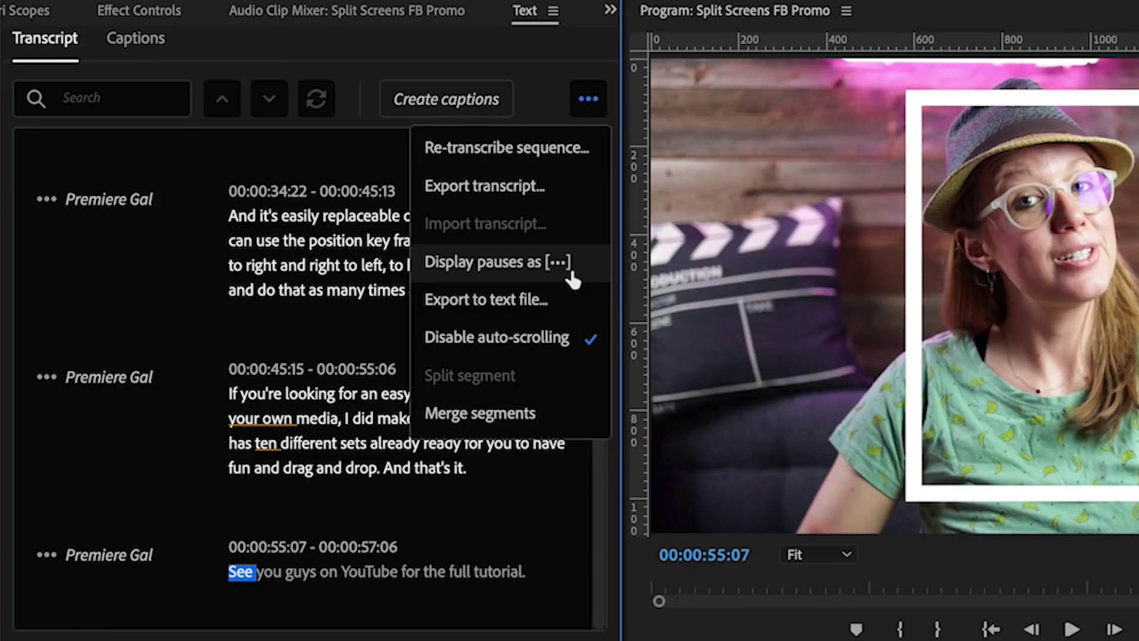
# Enable 'Display pauses as [...]' in the transcript options, then confirm the setting
pyautogui.click(571, 279)
pyautogui.scroll(7, 530, 432)
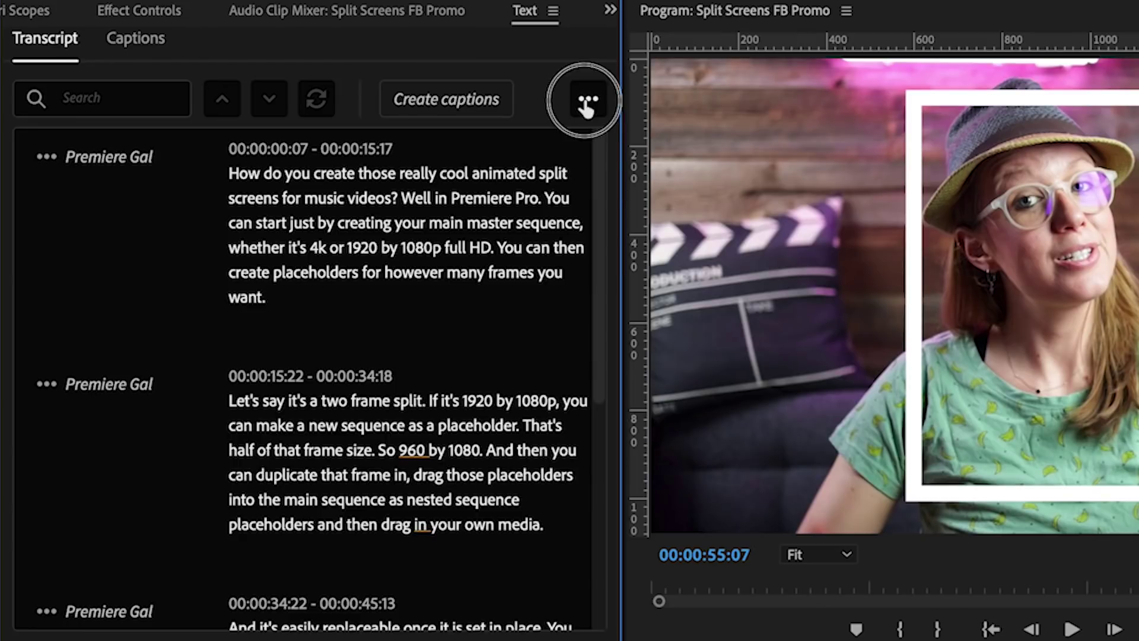
pyautogui.click(588, 102)
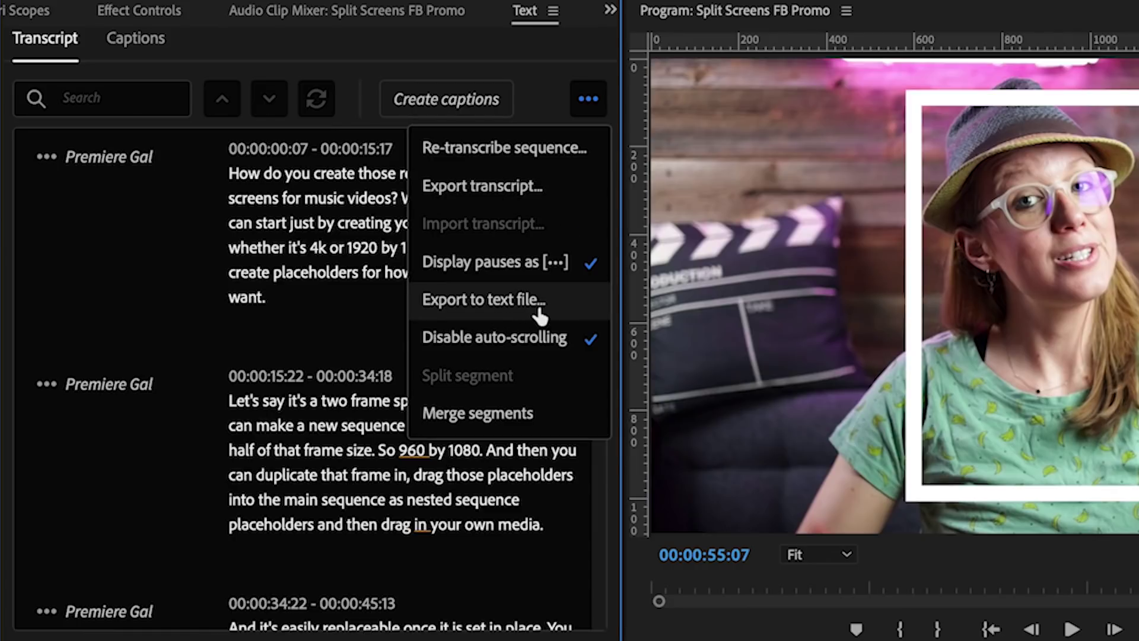
pyautogui.click(546, 105)
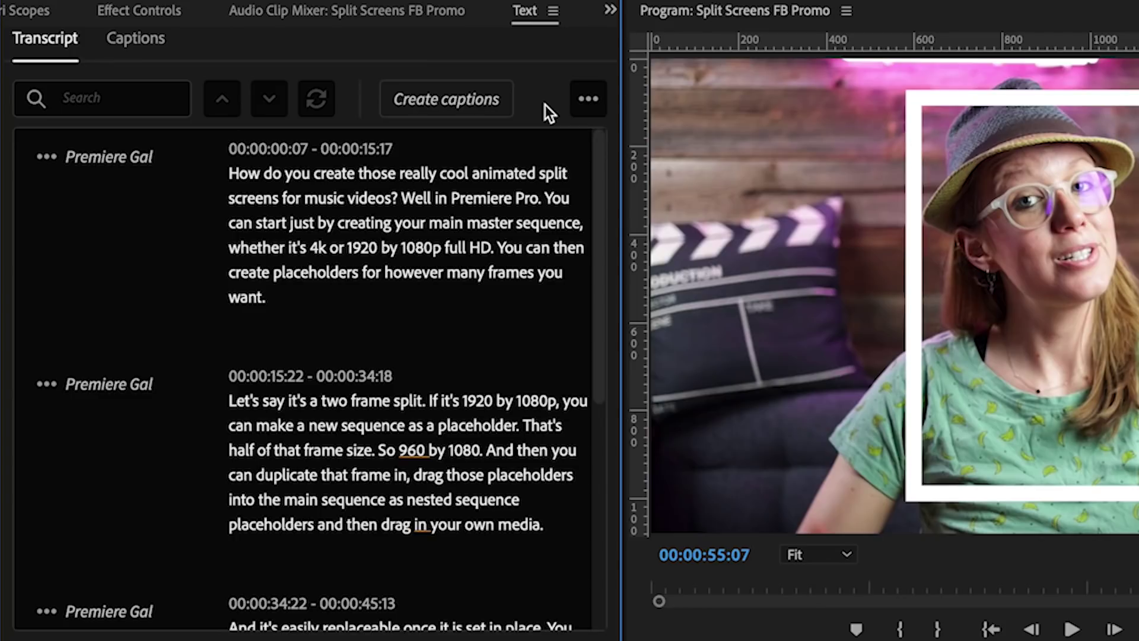
# Look through the caption presets and style list in Create Captions, leaving no style
pyautogui.click(486, 117)
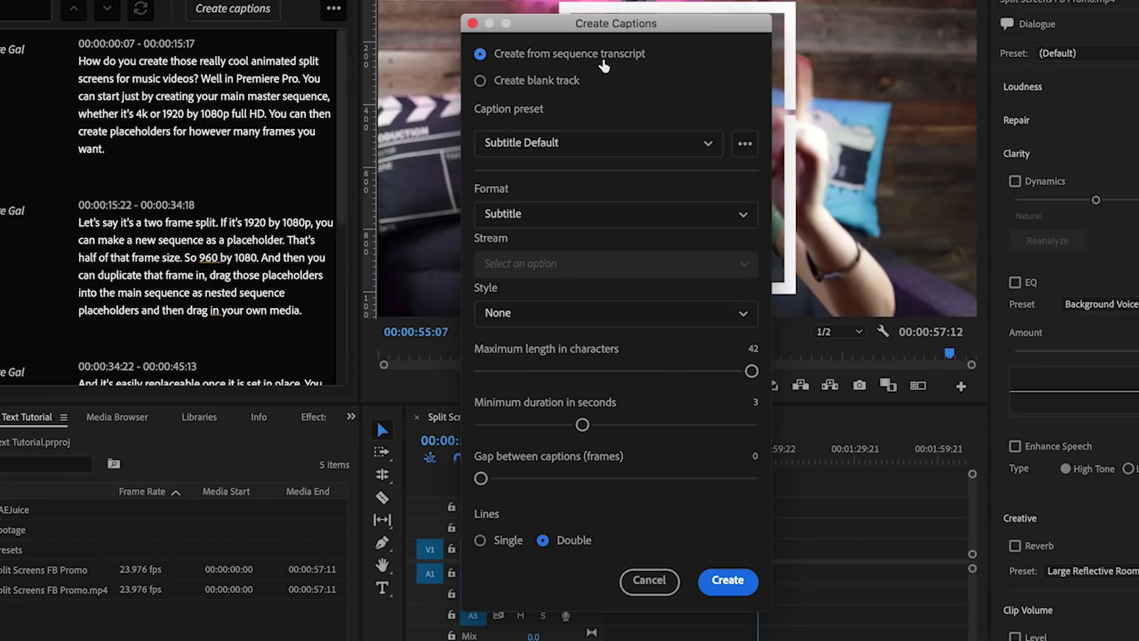
pyautogui.click(706, 144)
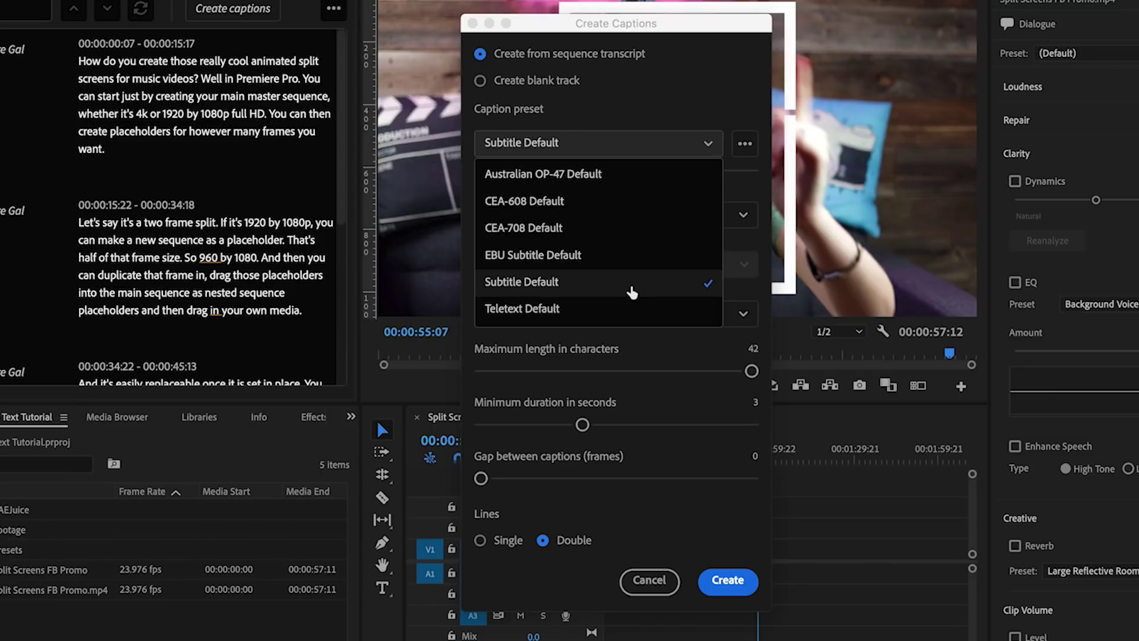
pyautogui.click(744, 144)
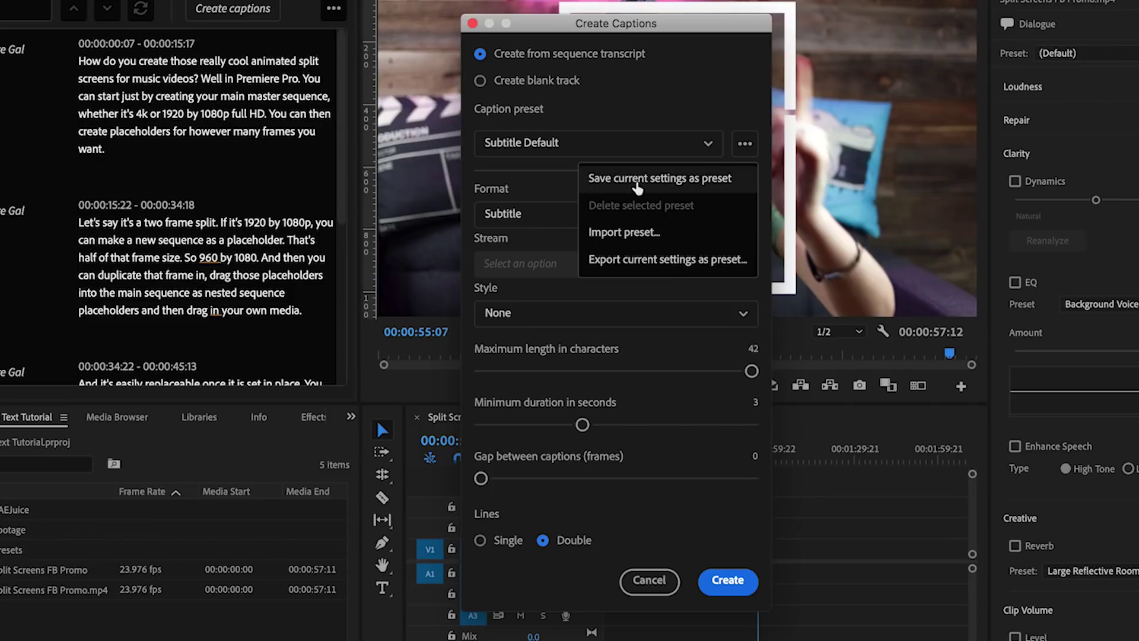
pyautogui.click(729, 78)
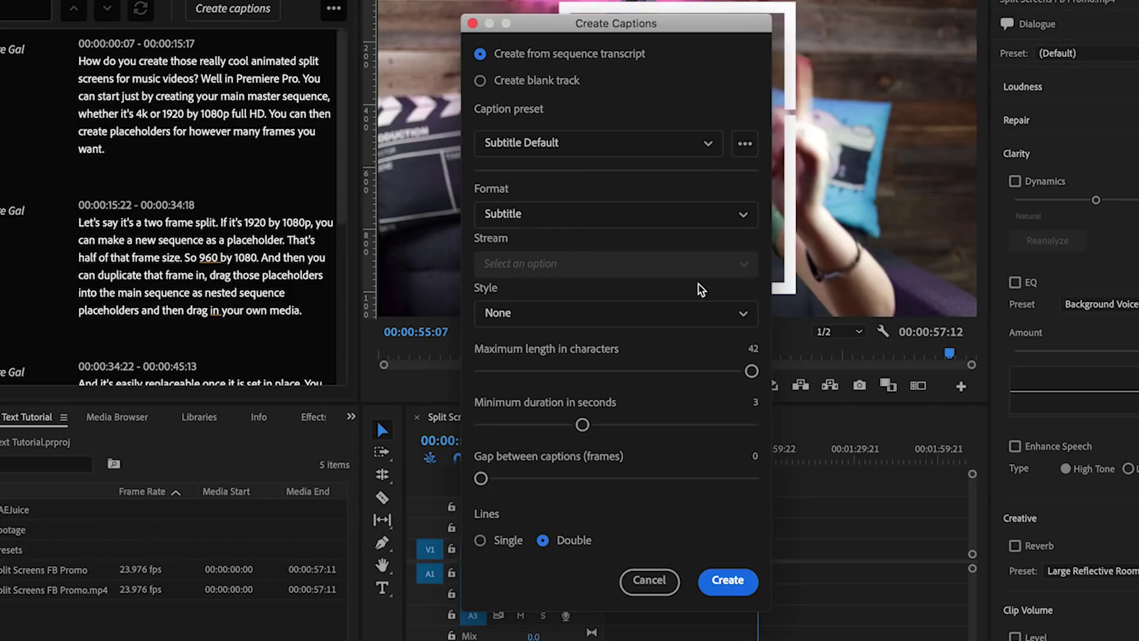
pyautogui.click(742, 317)
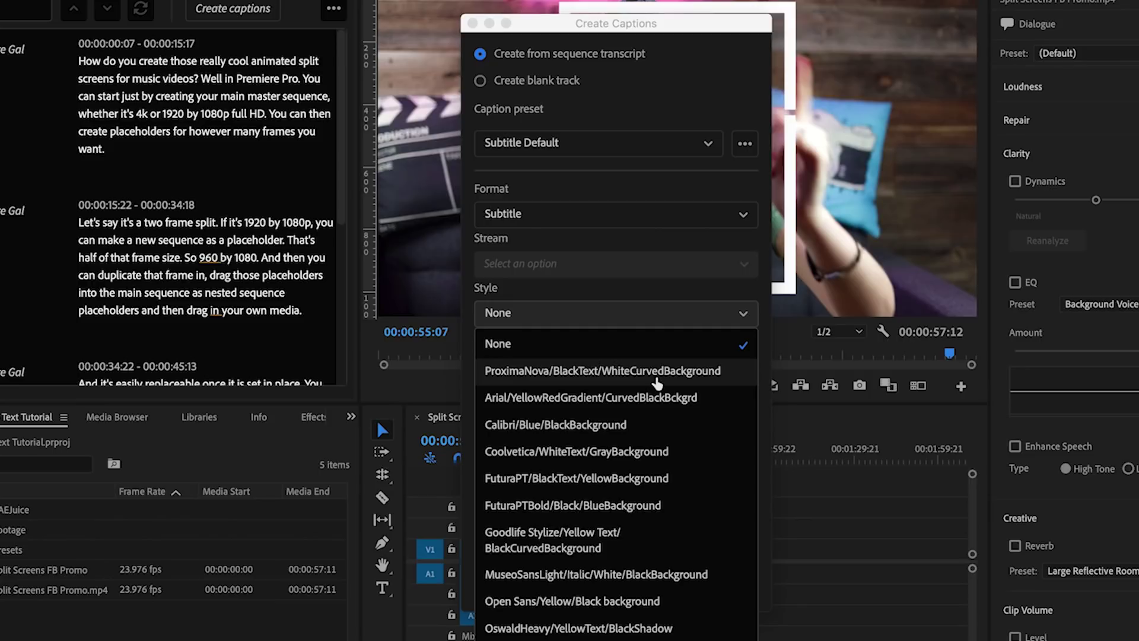
pyautogui.click(650, 306)
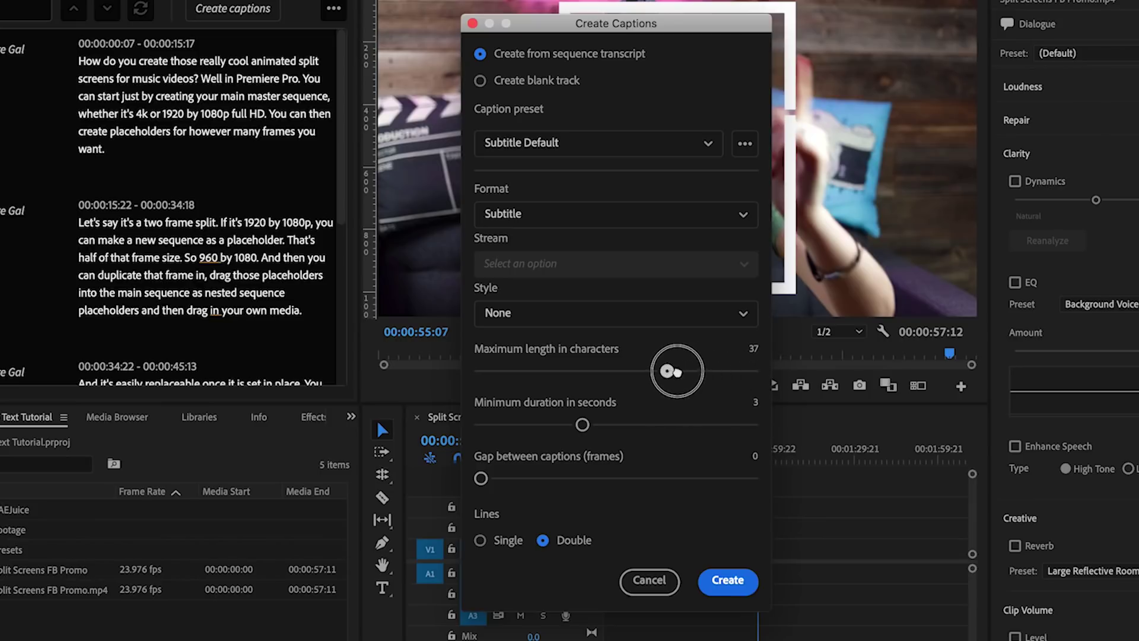
# Set maximum length to 42 characters, 0-frame gap and single lines, then create the captions
pyautogui.moveTo(583, 426)
pyautogui.mouseDown()
pyautogui.moveTo(564, 428)
pyautogui.moveTo(582, 426)
pyautogui.mouseUp()
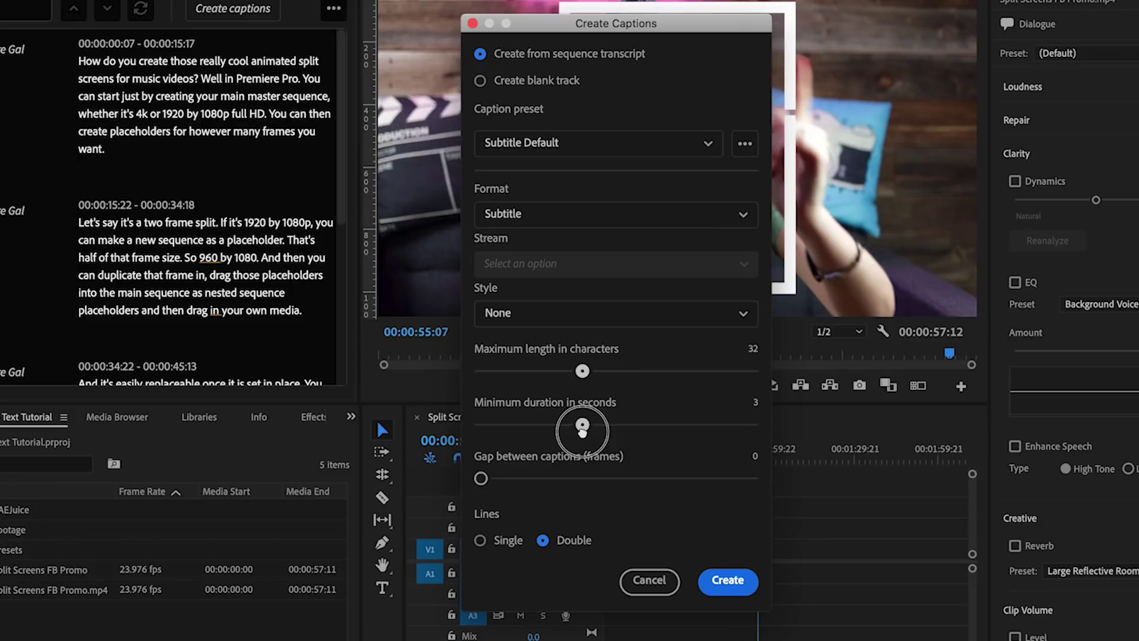
pyautogui.moveTo(582, 371); pyautogui.dragTo(766, 373)
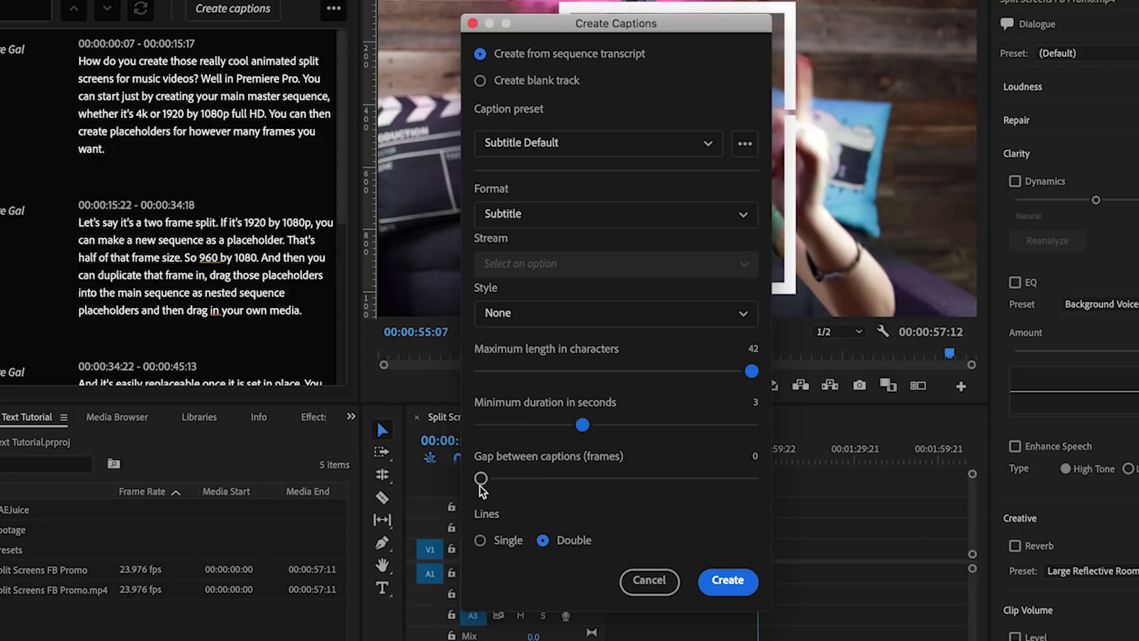
pyautogui.moveTo(480, 486); pyautogui.dragTo(425, 478)
pyautogui.click(481, 540)
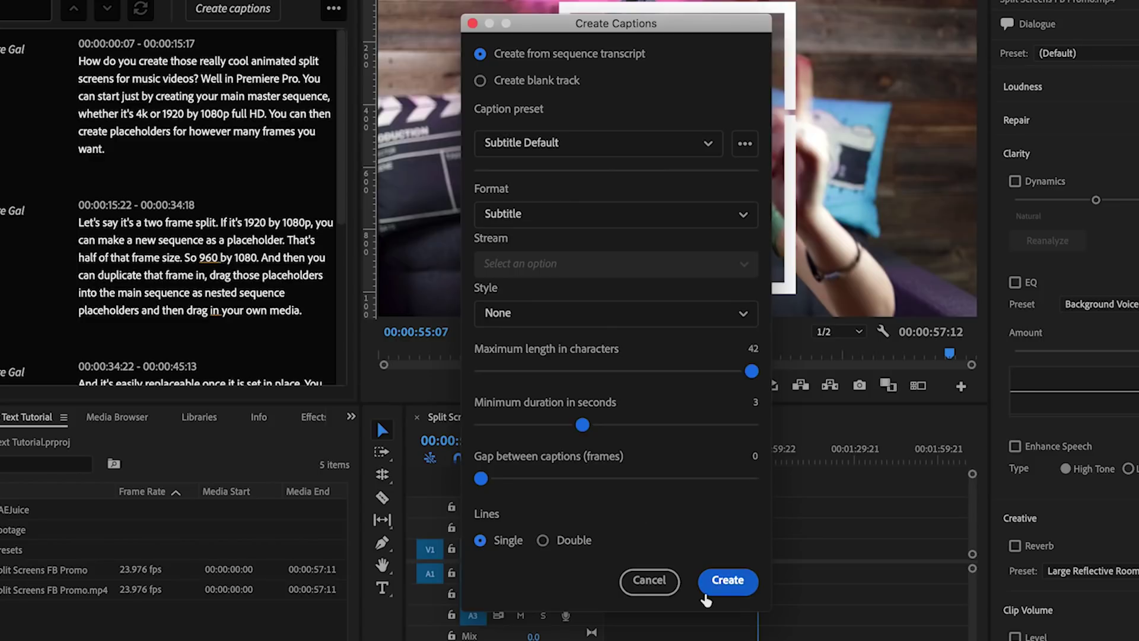
pyautogui.click(726, 584)
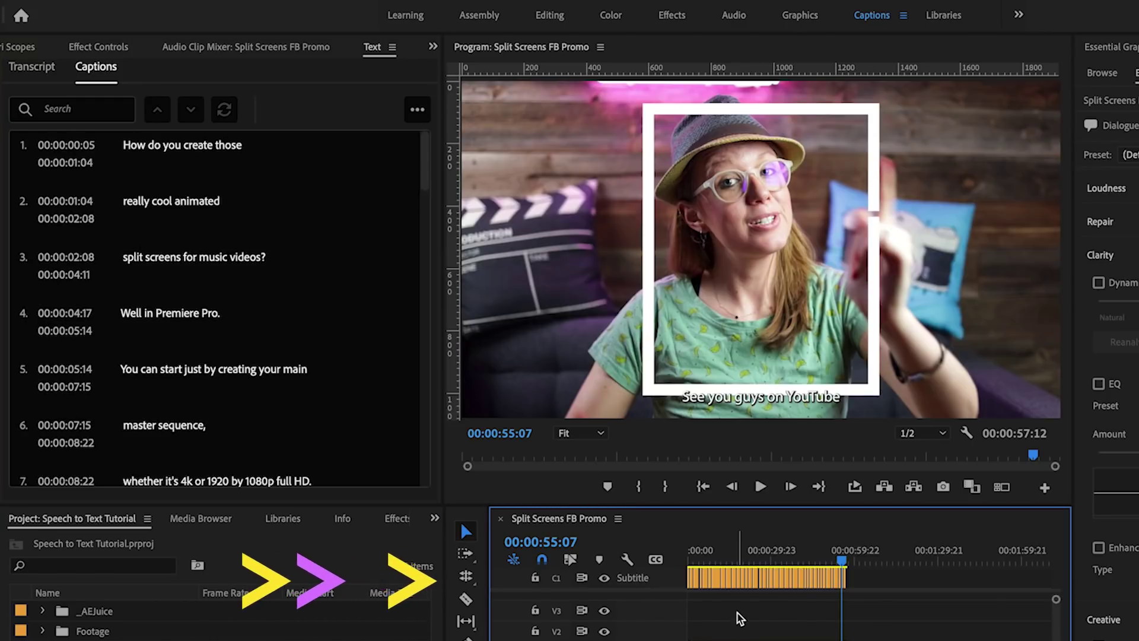
# Jump through captions 2 and 3, zoom the timeline, and select 'split screens for music videos?' for styling
pyautogui.click(237, 211)
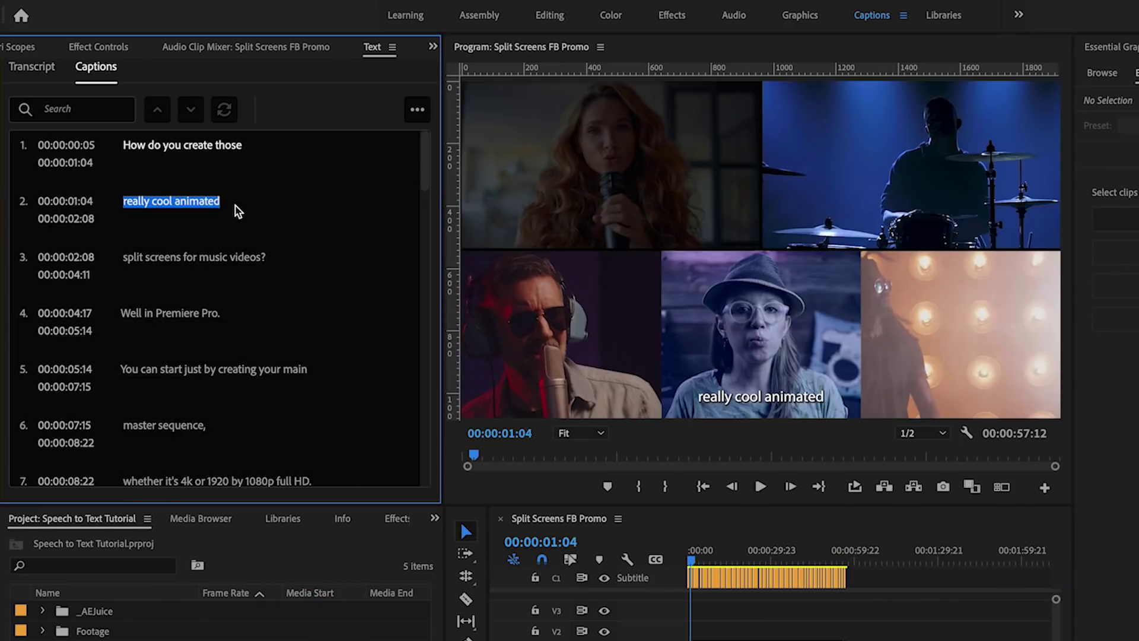
pyautogui.press('=')
pyautogui.press('=')
pyautogui.press('=')
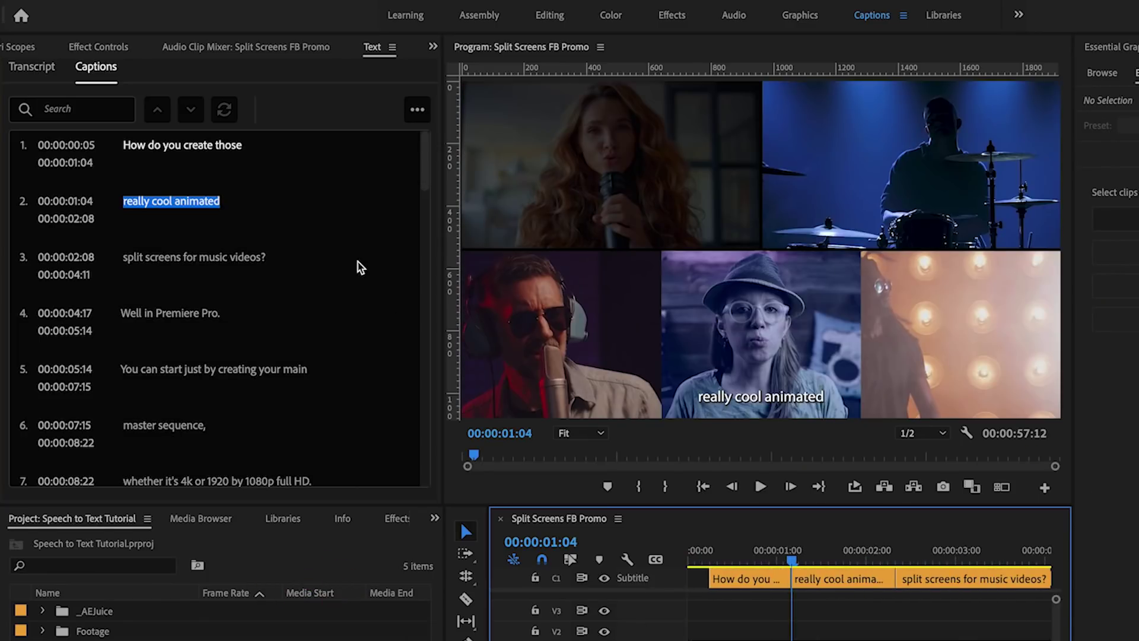
pyautogui.click(254, 270)
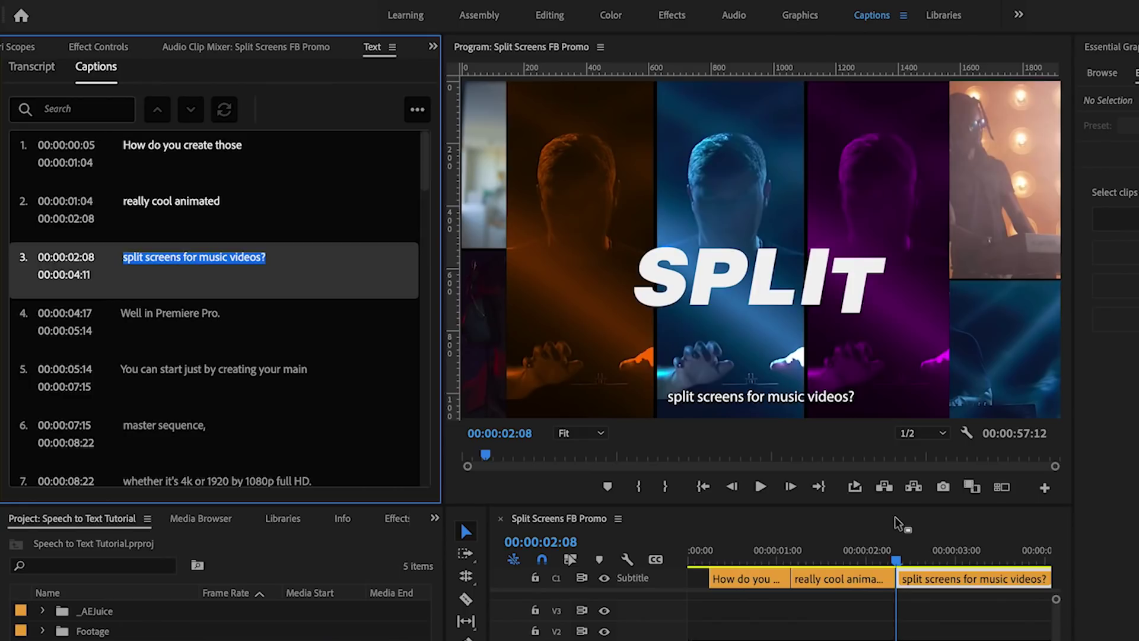
pyautogui.click(623, 510)
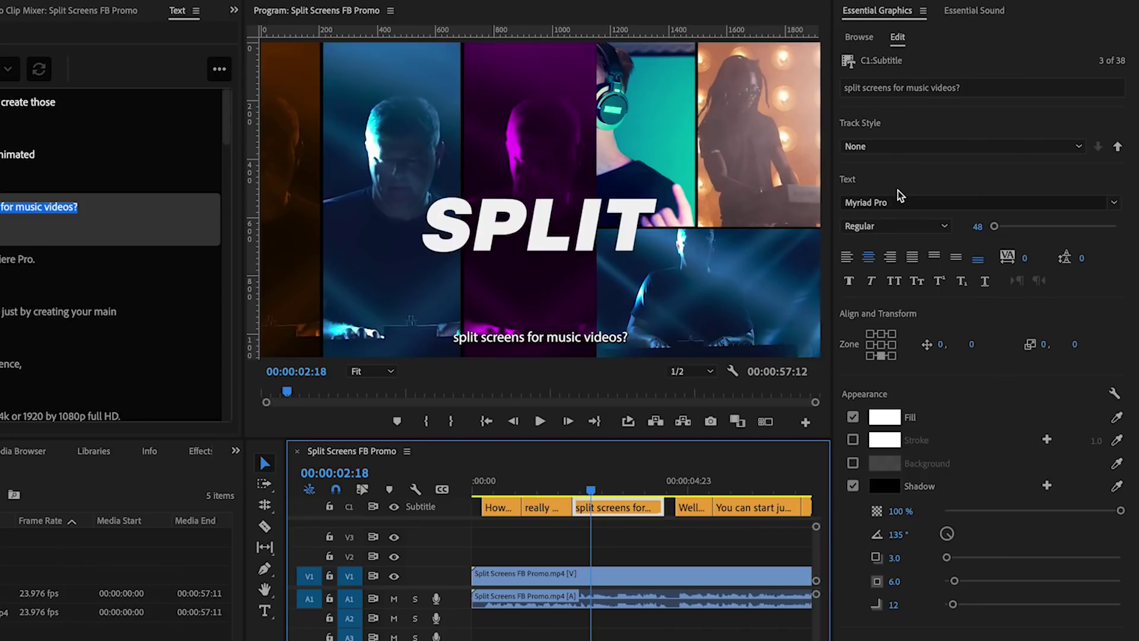
# Set the caption font to Montserrat Bold with a yellow text fill
pyautogui.click(888, 205)
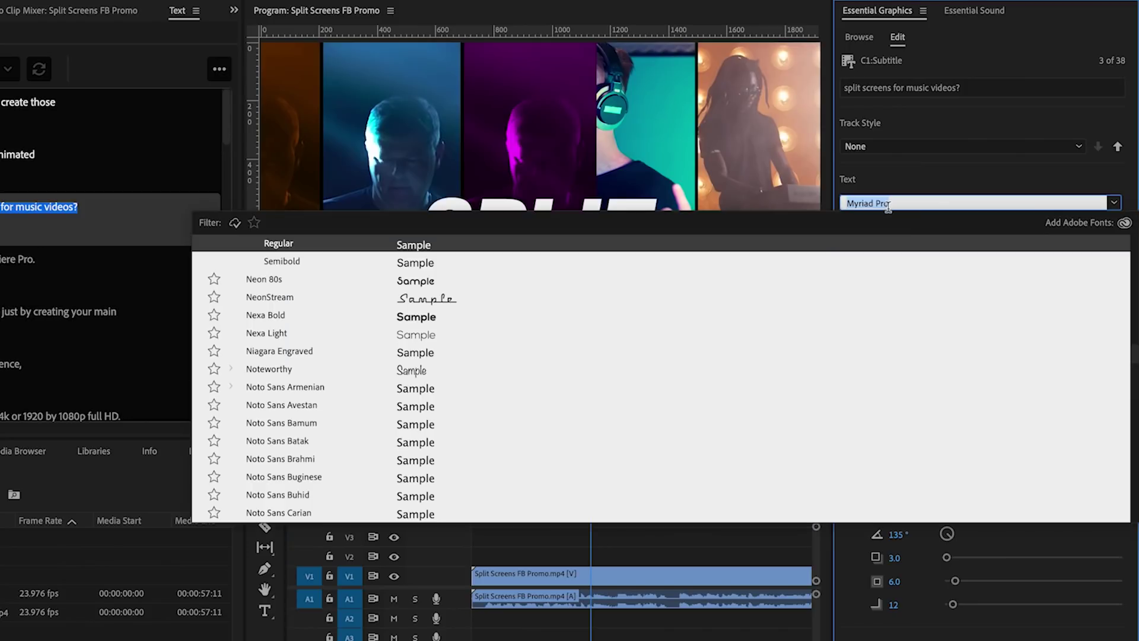
pyautogui.write('mont')
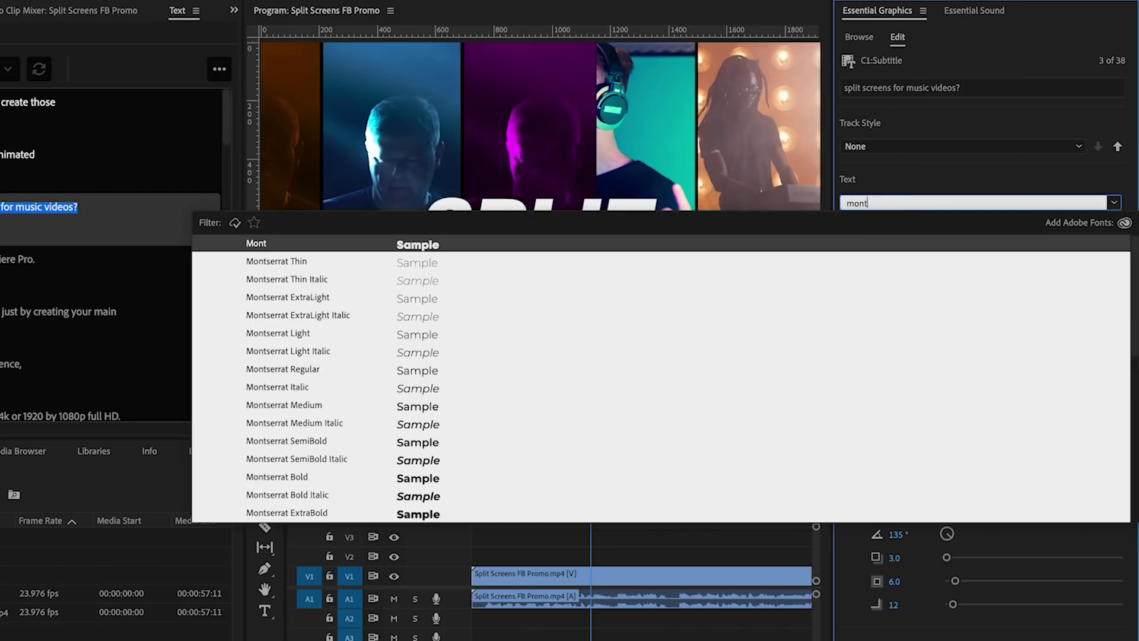
pyautogui.click(302, 474)
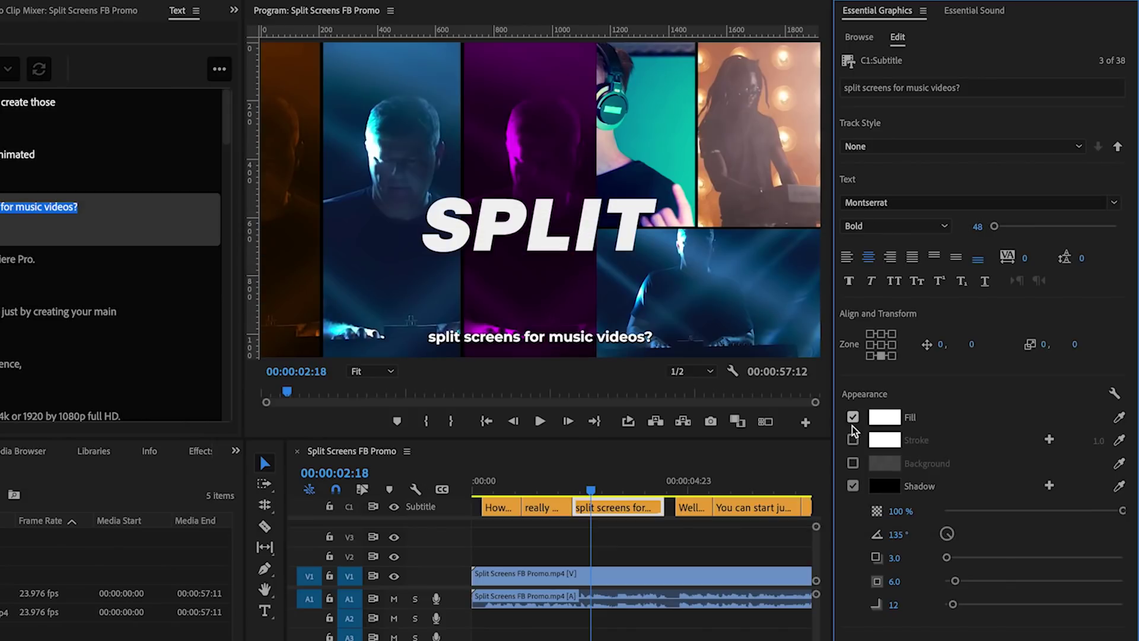
pyautogui.click(884, 417)
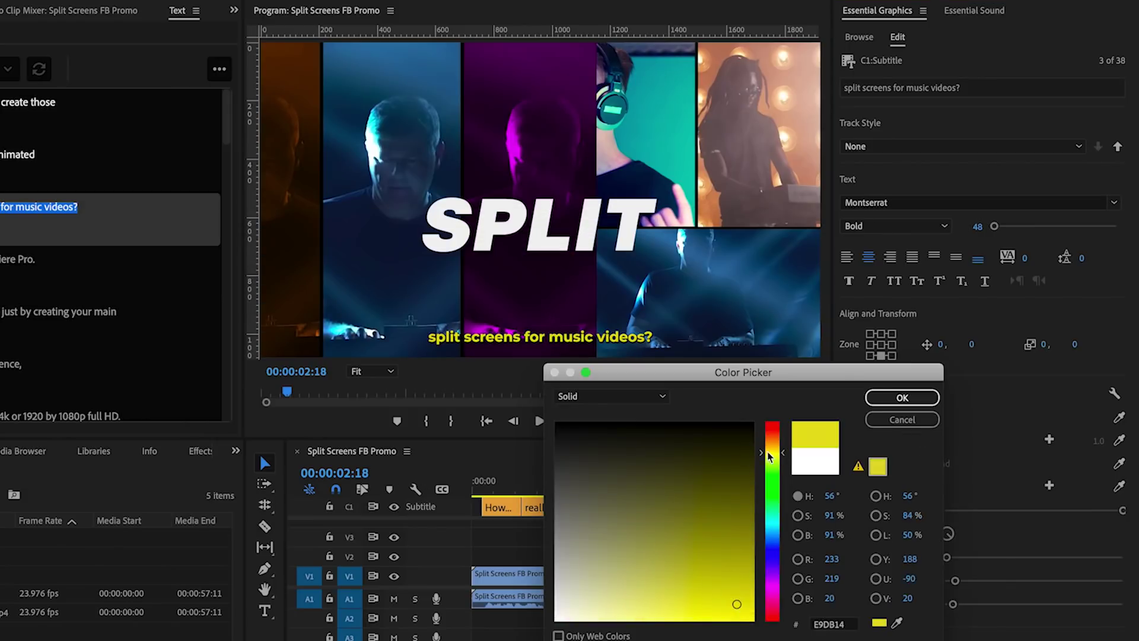
pyautogui.click(895, 397)
pyautogui.click(852, 441)
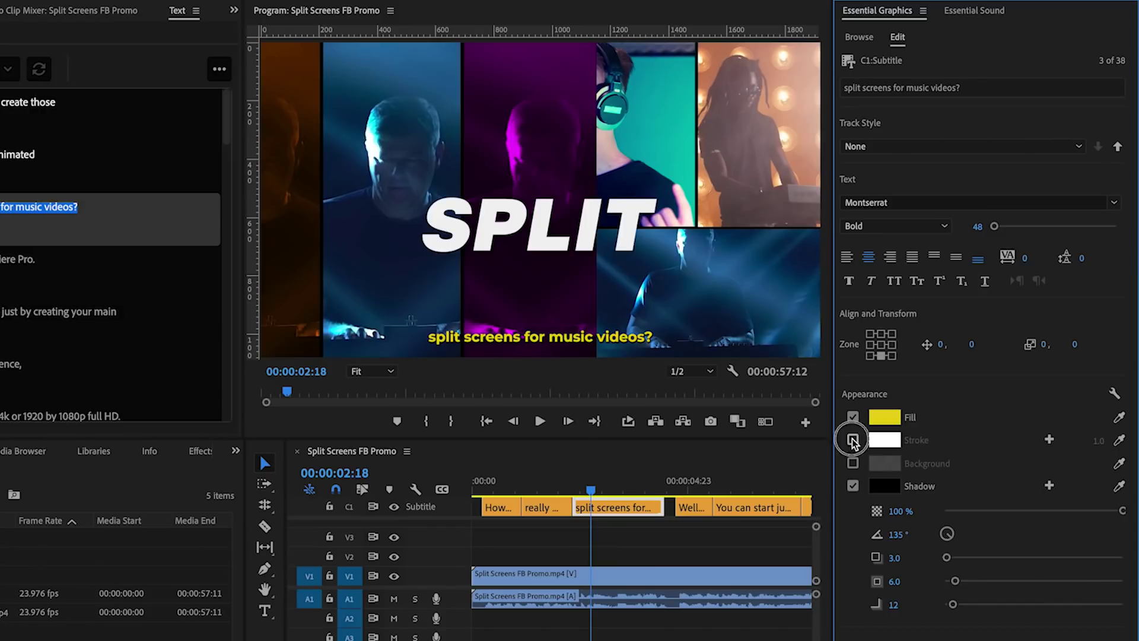
# Add a black rounded background behind the caption and remove its drop shadow
pyautogui.click(853, 463)
pyautogui.click(884, 462)
pyautogui.click(736, 262)
pyautogui.moveTo(1121, 488); pyautogui.dragTo(1092, 488)
pyautogui.moveTo(949, 511); pyautogui.dragTo(982, 511)
pyautogui.moveTo(947, 535); pyautogui.dragTo(971, 537)
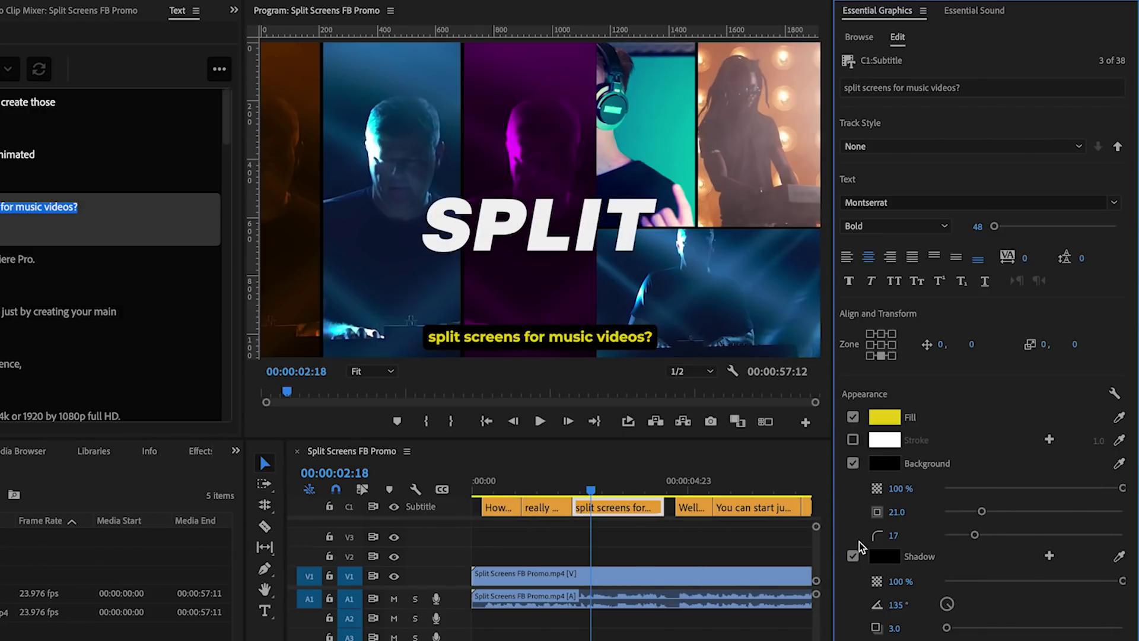
pyautogui.click(853, 556)
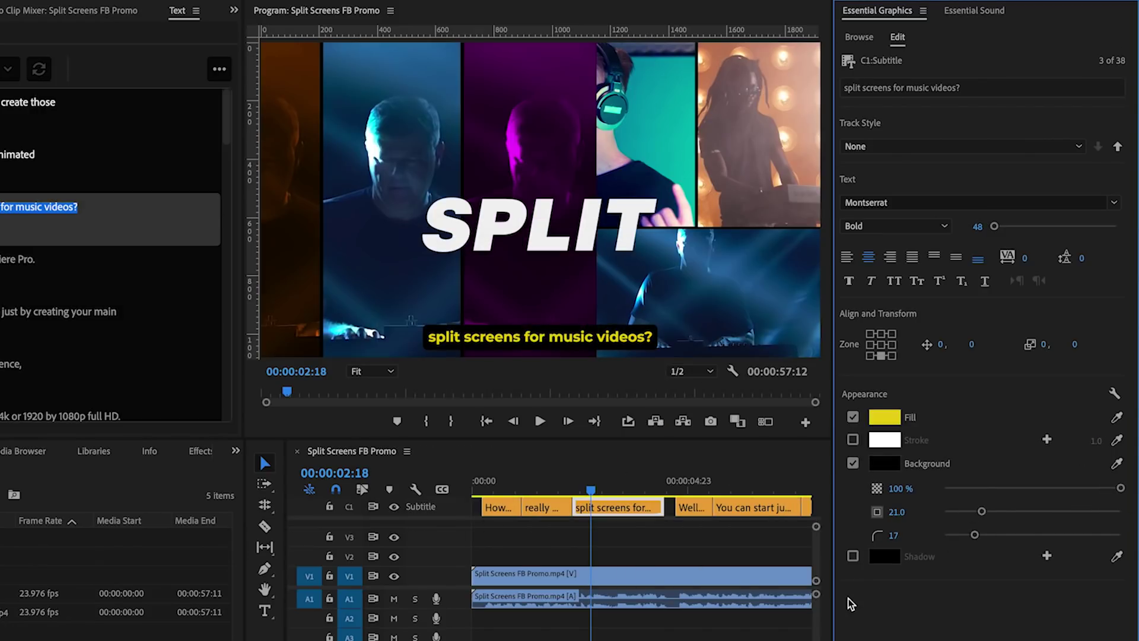
# Save the look as track style NEW STYLE and start exporting it to a text style file
pyautogui.click(1079, 147)
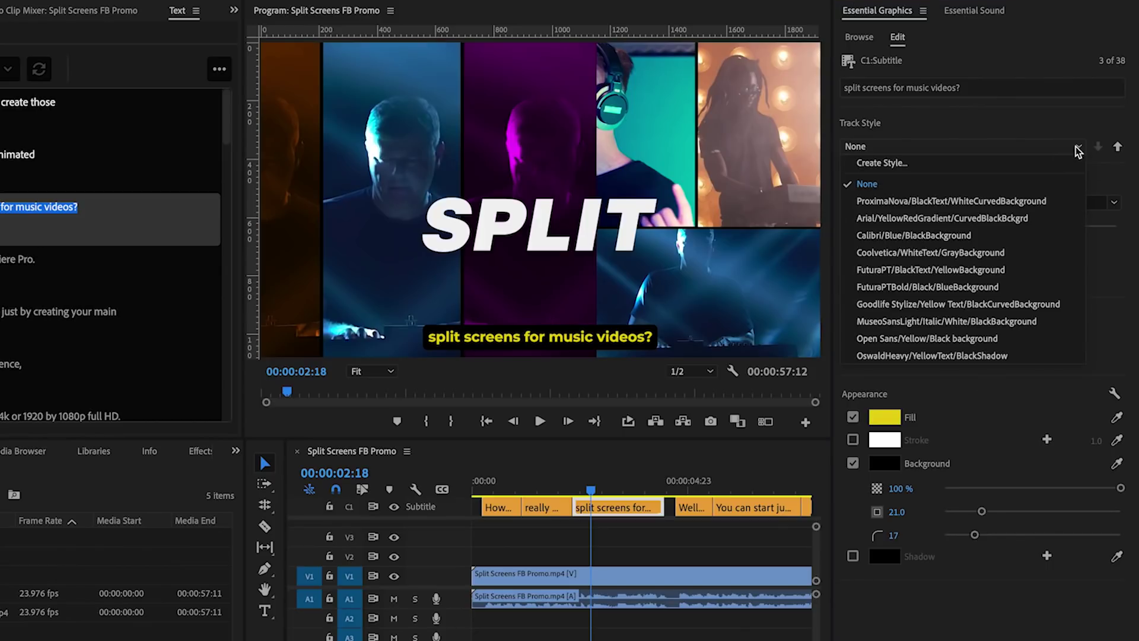
pyautogui.click(926, 165)
pyautogui.write('NEW S')
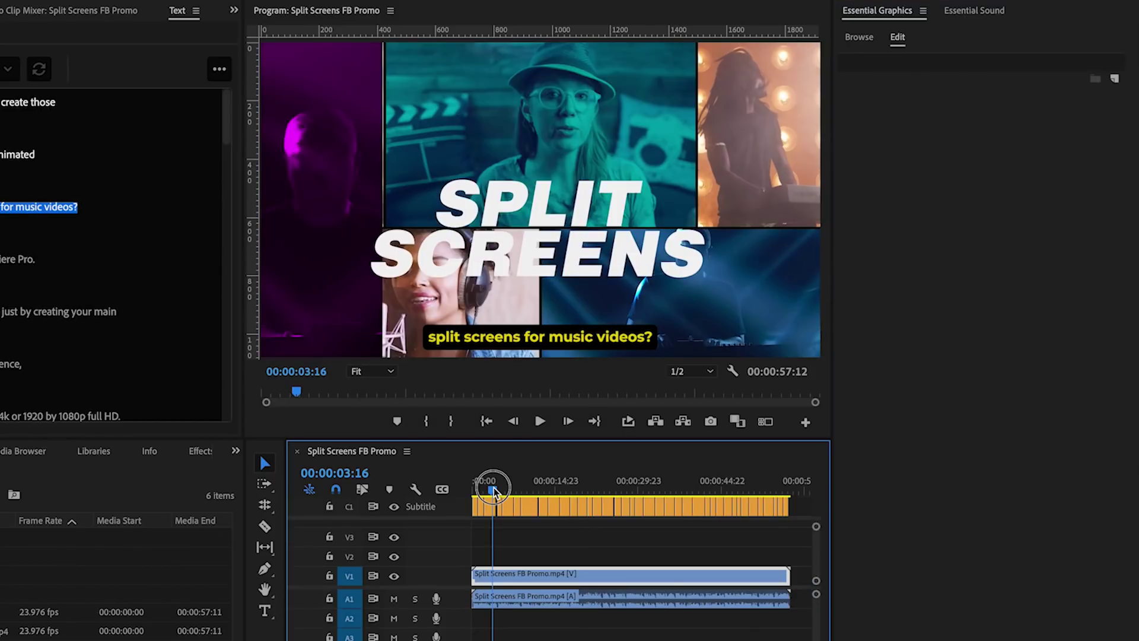
pyautogui.click(510, 491)
pyautogui.moveTo(510, 495); pyautogui.dragTo(496, 518)
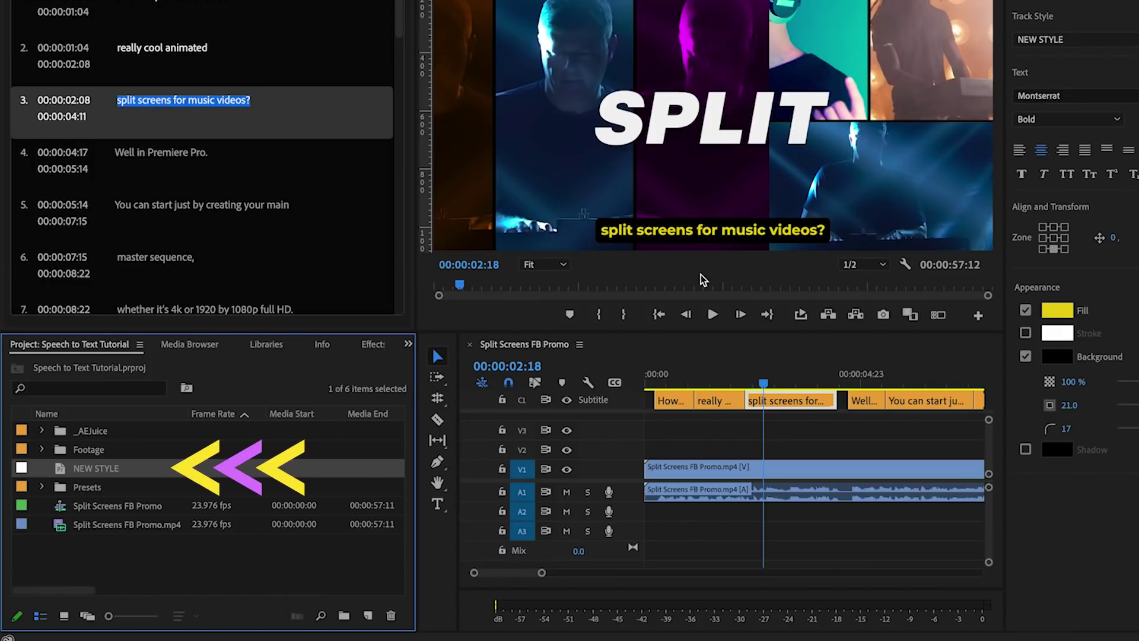
pyautogui.rightClick(63, 474)
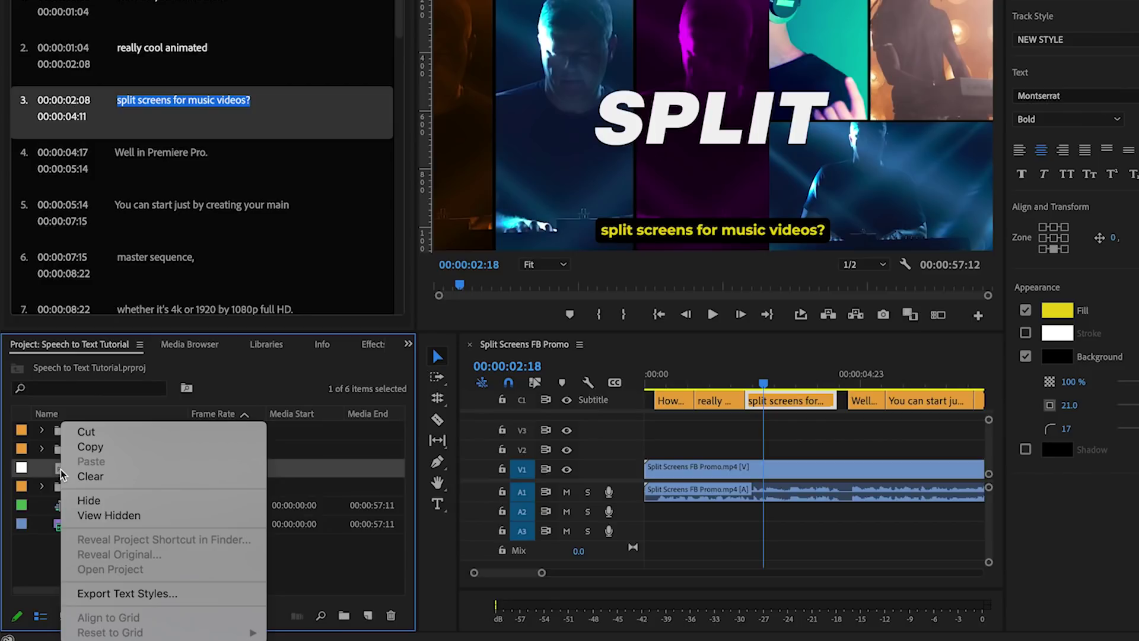
pyautogui.click(183, 595)
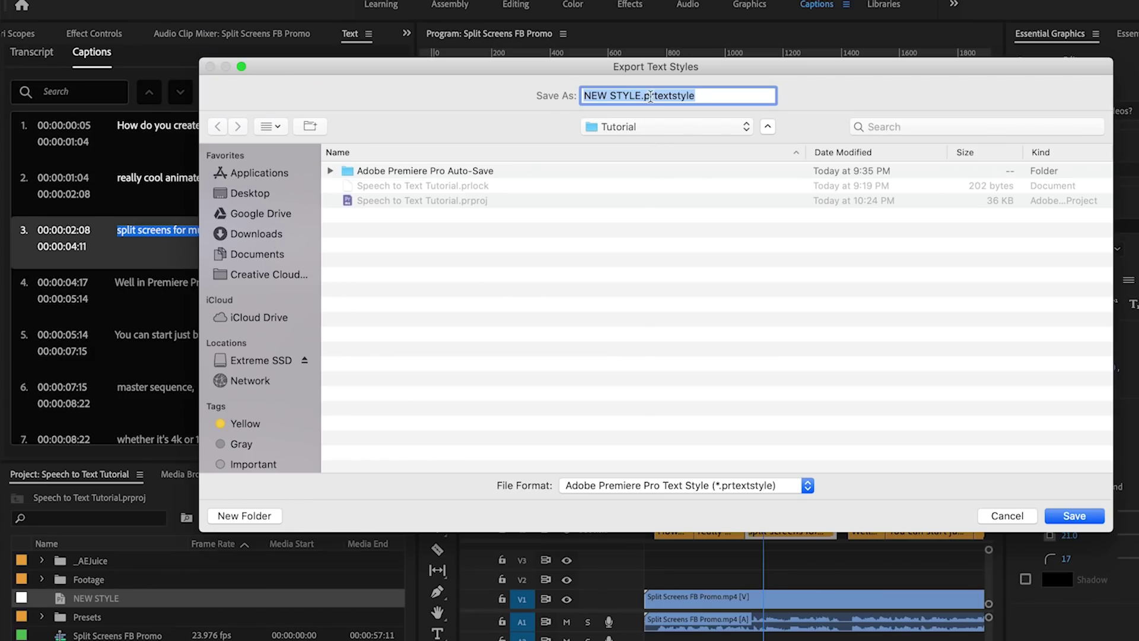
# Name the exported style file 'My new caption preset' and save it
pyautogui.click(645, 97)
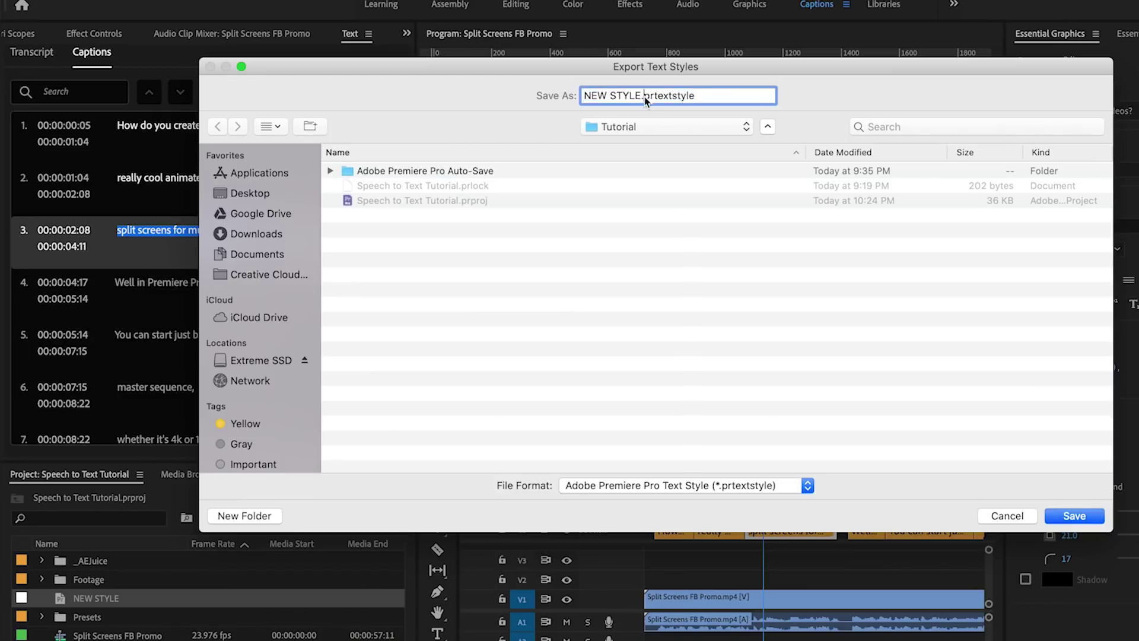
pyautogui.moveTo(641, 95); pyautogui.dragTo(583, 96)
pyautogui.write('My new ')
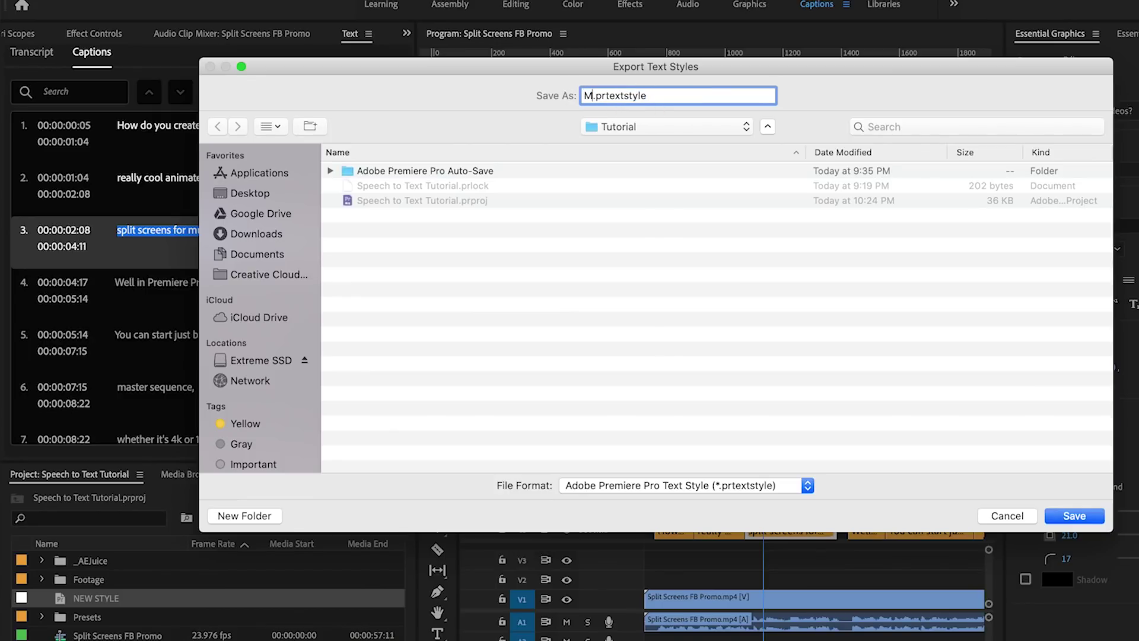
pyautogui.write('caption preset')
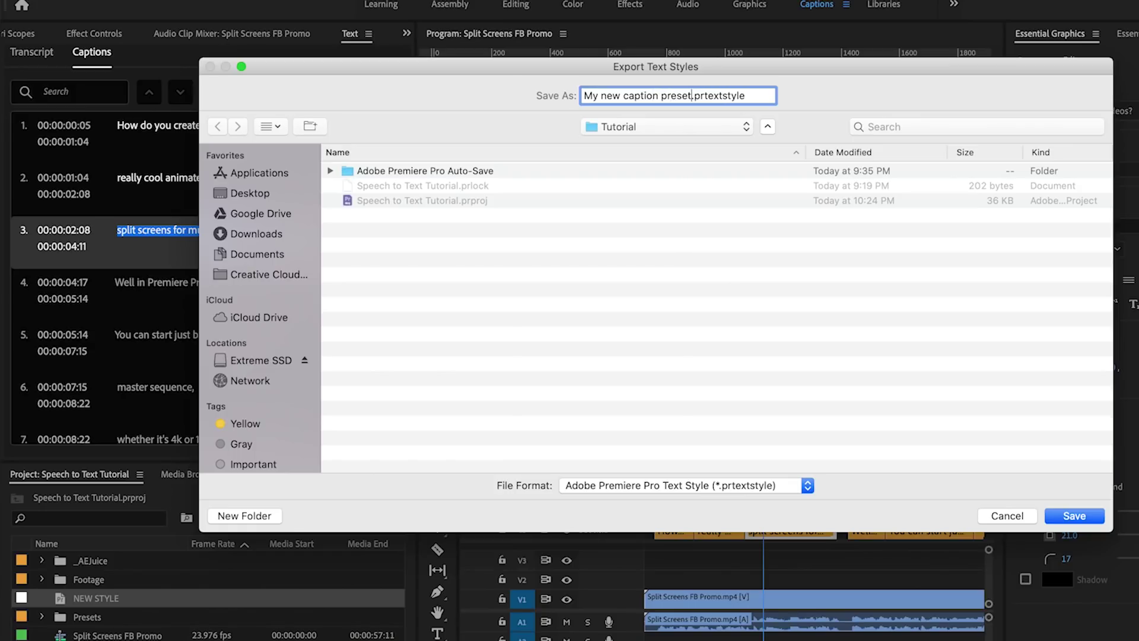
pyautogui.click(1077, 520)
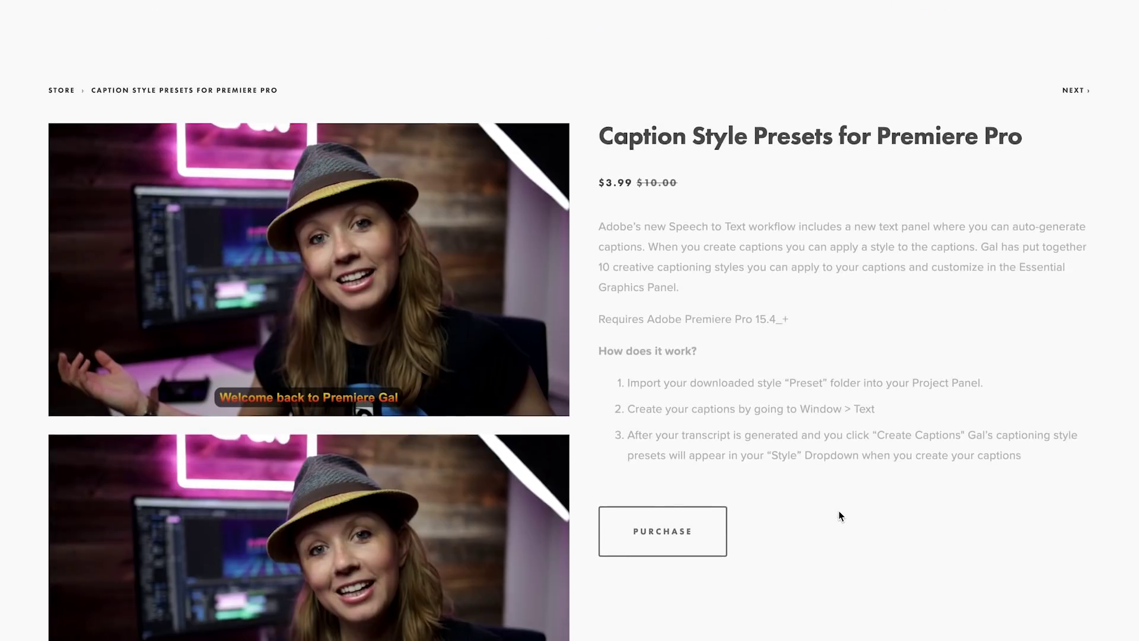
pyautogui.scroll(-5, 873, 586)
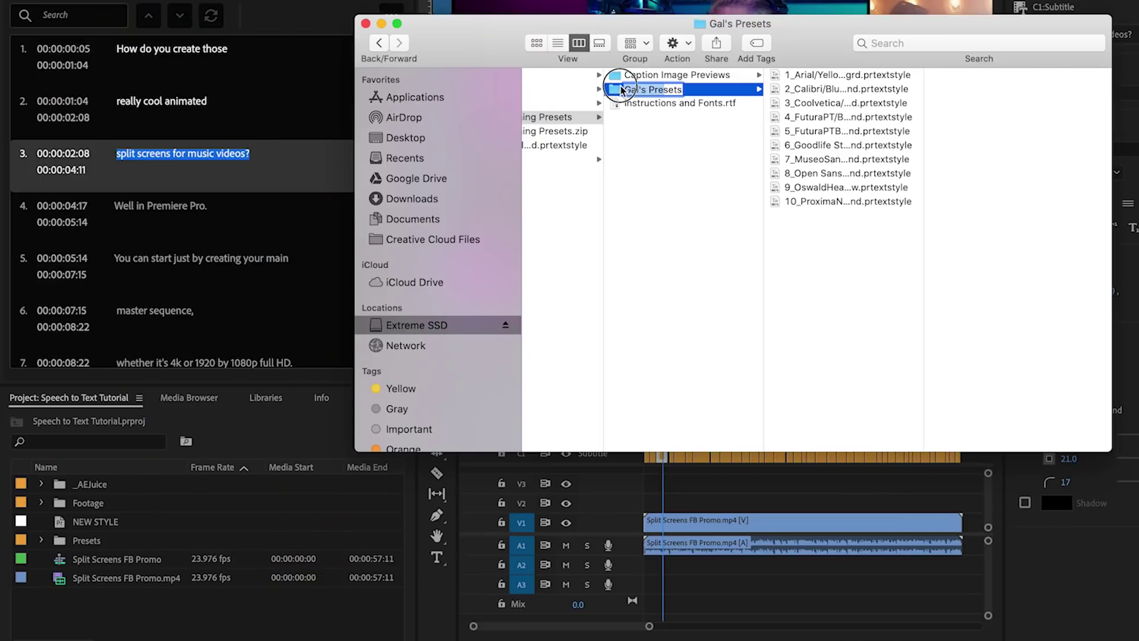
# Scroll the Caption Style Presets page, then import the Gal's Presets folder into the project
pyautogui.moveTo(622, 91); pyautogui.dragTo(211, 627)
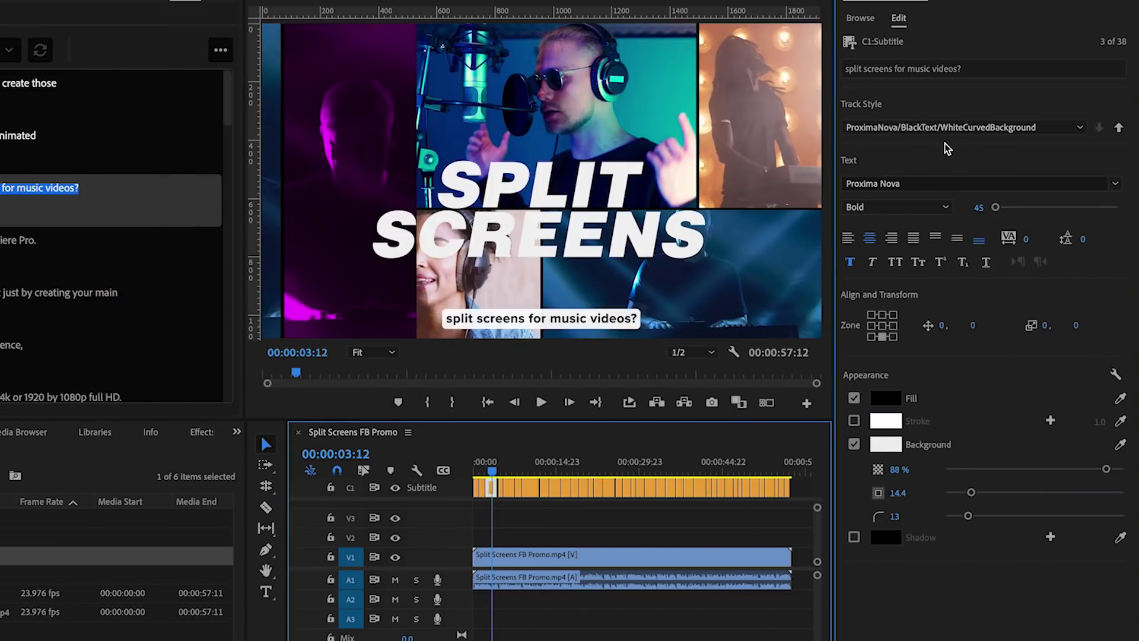
# Preview several caption track styles and apply FuturaPT/BlackText/YellowBackground
pyautogui.click(944, 128)
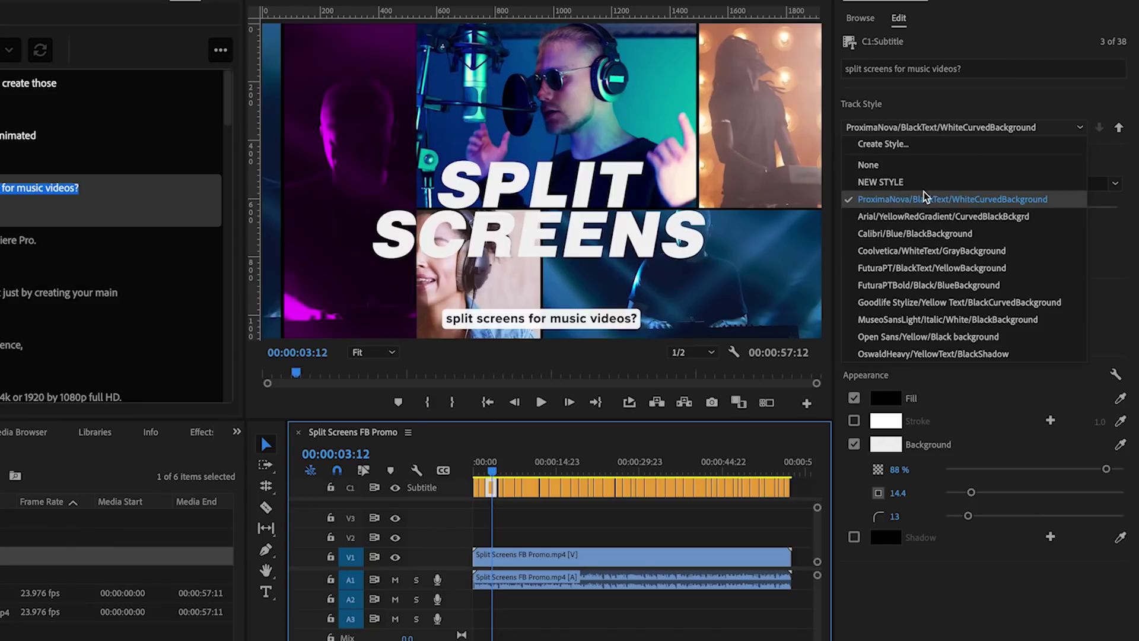
pyautogui.click(922, 215)
pyautogui.click(903, 128)
pyautogui.click(898, 233)
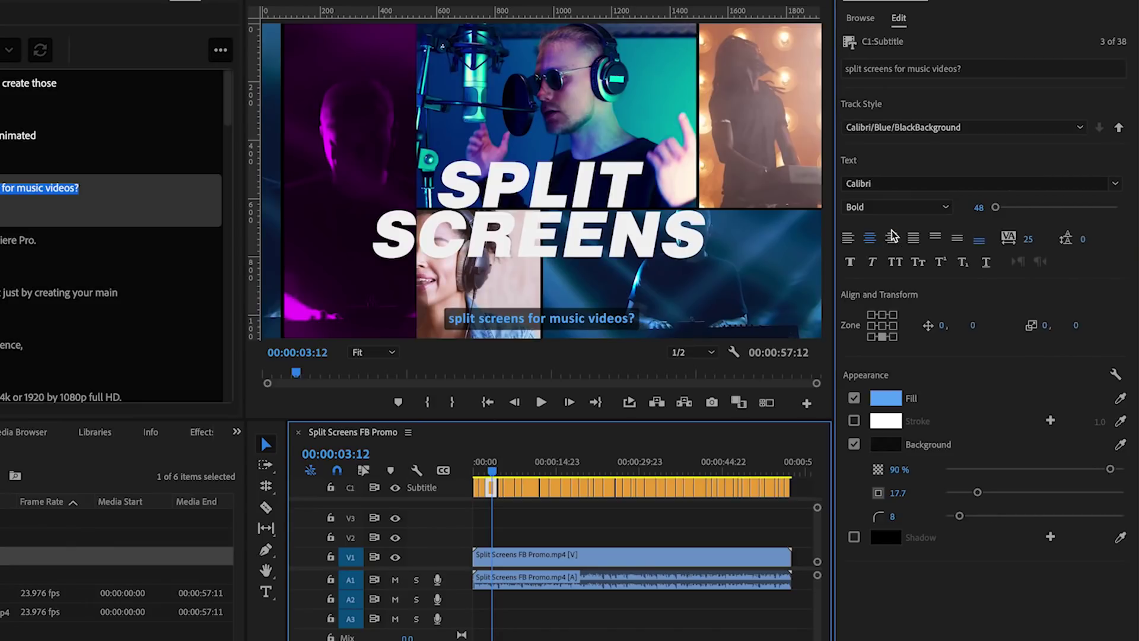
pyautogui.click(896, 128)
pyautogui.click(899, 250)
pyautogui.click(899, 128)
pyautogui.click(898, 267)
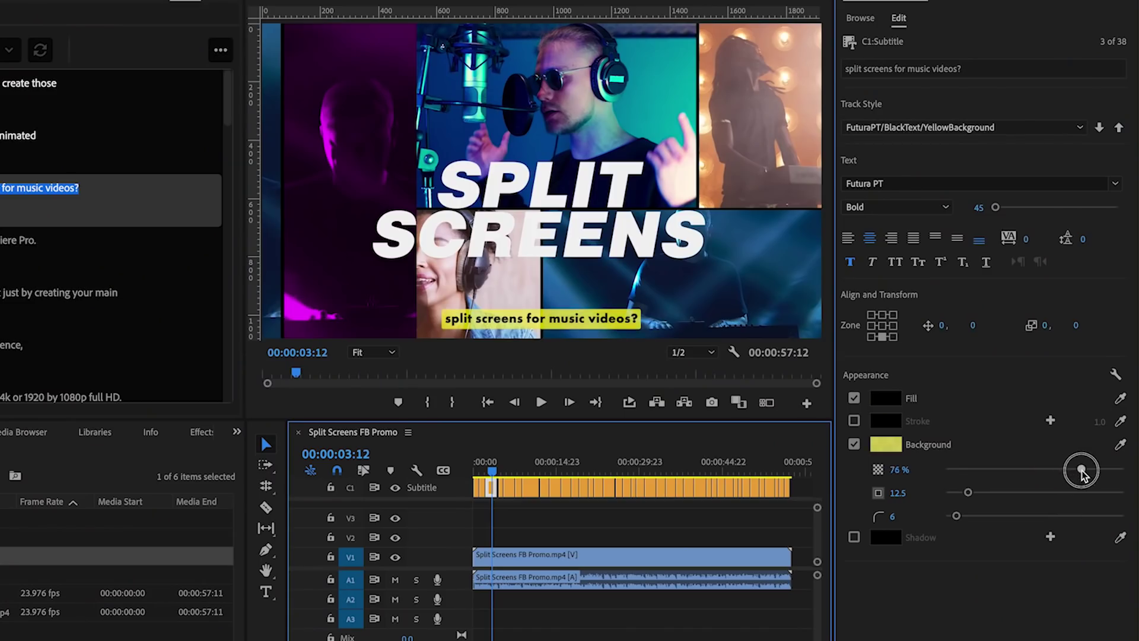
# Set background opacity to 76%, text size 51 and vertical position -42
pyautogui.moveTo(1079, 471); pyautogui.dragTo(1082, 469)
pyautogui.moveTo(995, 207); pyautogui.dragTo(996, 208)
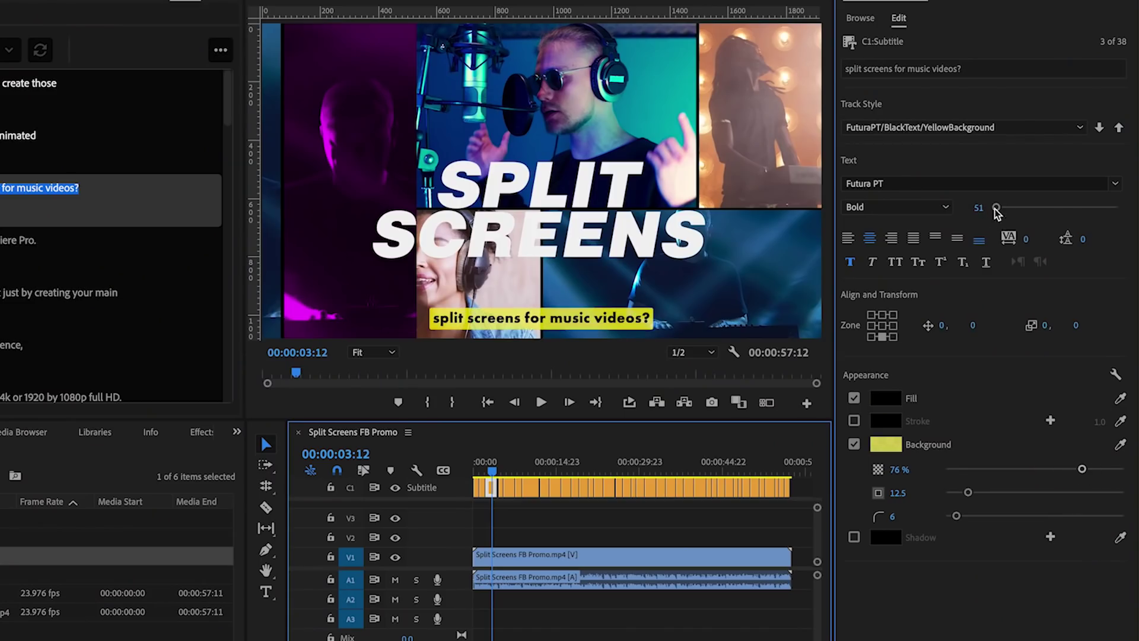
pyautogui.click(971, 326)
pyautogui.write('-42')
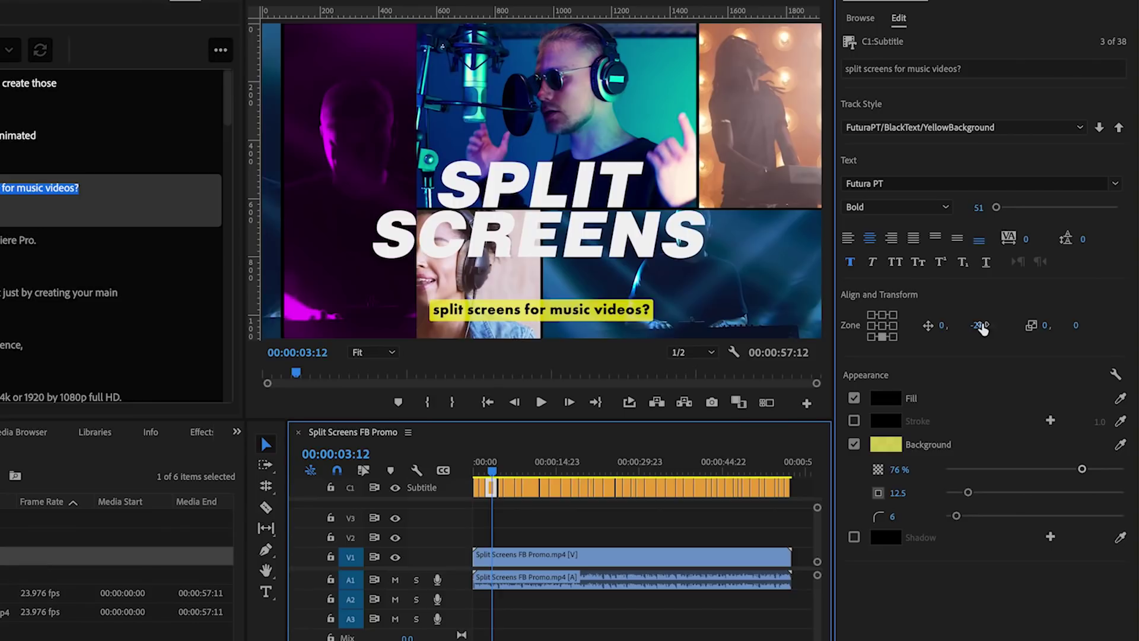
pyautogui.press('Return')
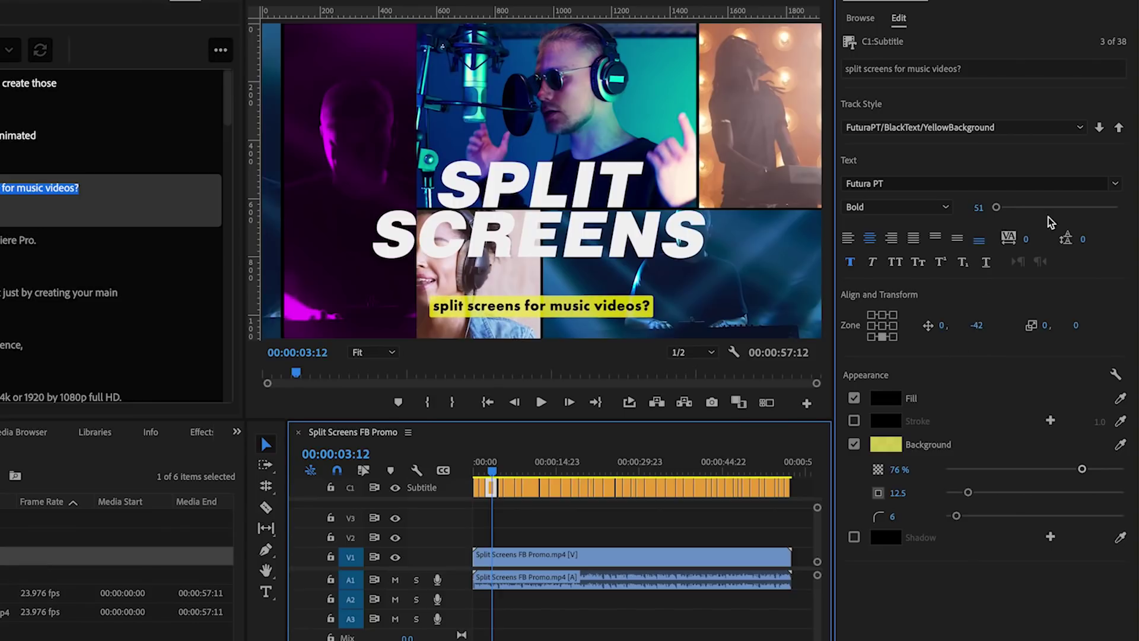
# Push the caption style to all captions on the track and check later captions
pyautogui.click(1119, 129)
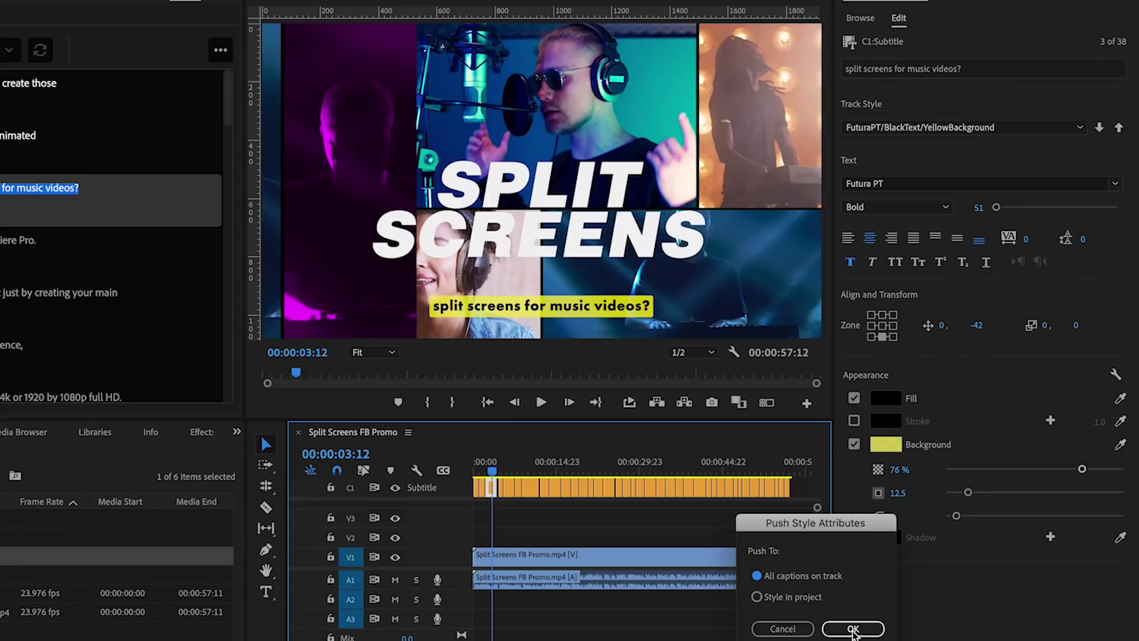
pyautogui.click(853, 628)
pyautogui.moveTo(502, 469); pyautogui.dragTo(571, 470)
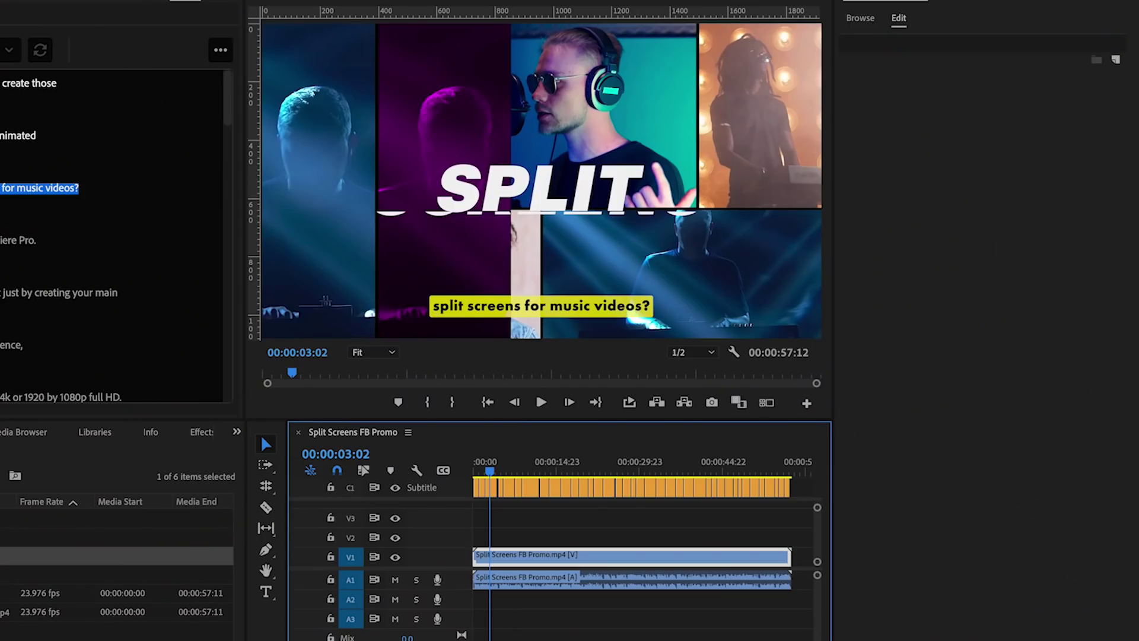
# Trim the first caption to start at 00:00:00:07 and lengthen the split screens caption
pyautogui.press('=')
pyautogui.press('=')
pyautogui.press('=')
pyautogui.press('=')
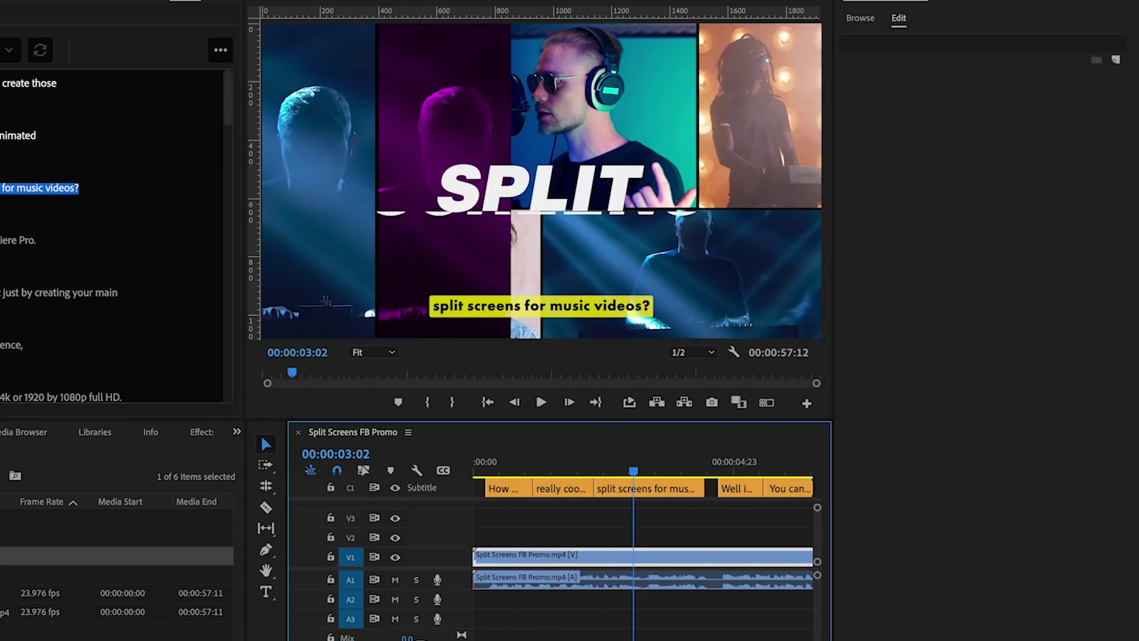
pyautogui.moveTo(511, 490)
pyautogui.mouseDown()
pyautogui.moveTo(490, 490)
pyautogui.moveTo(529, 490)
pyautogui.mouseUp()
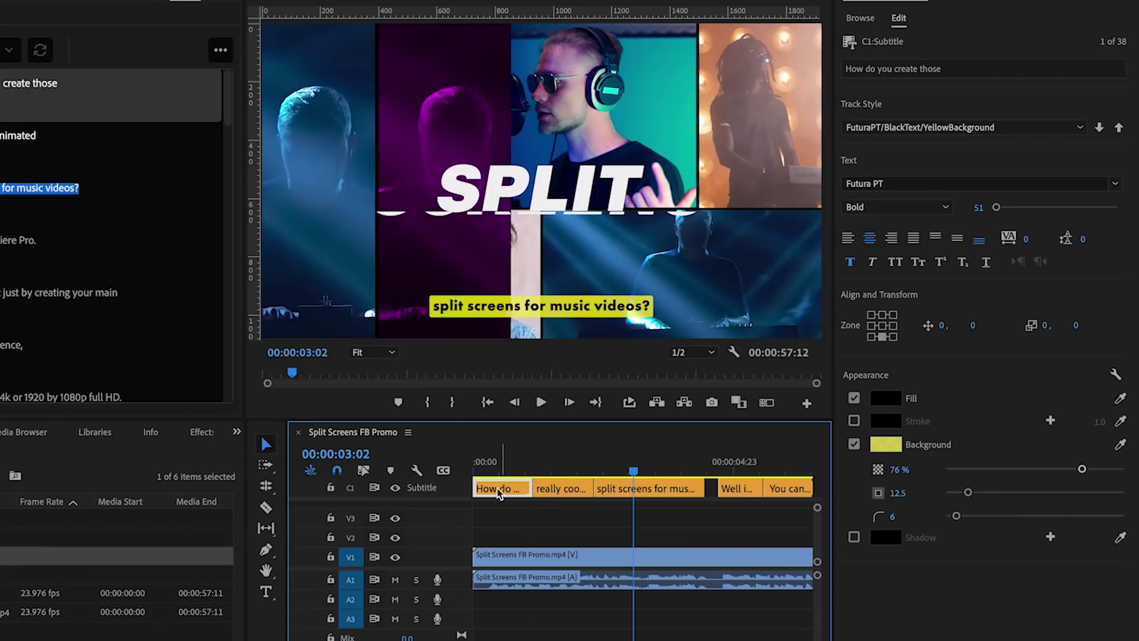
pyautogui.click(486, 463)
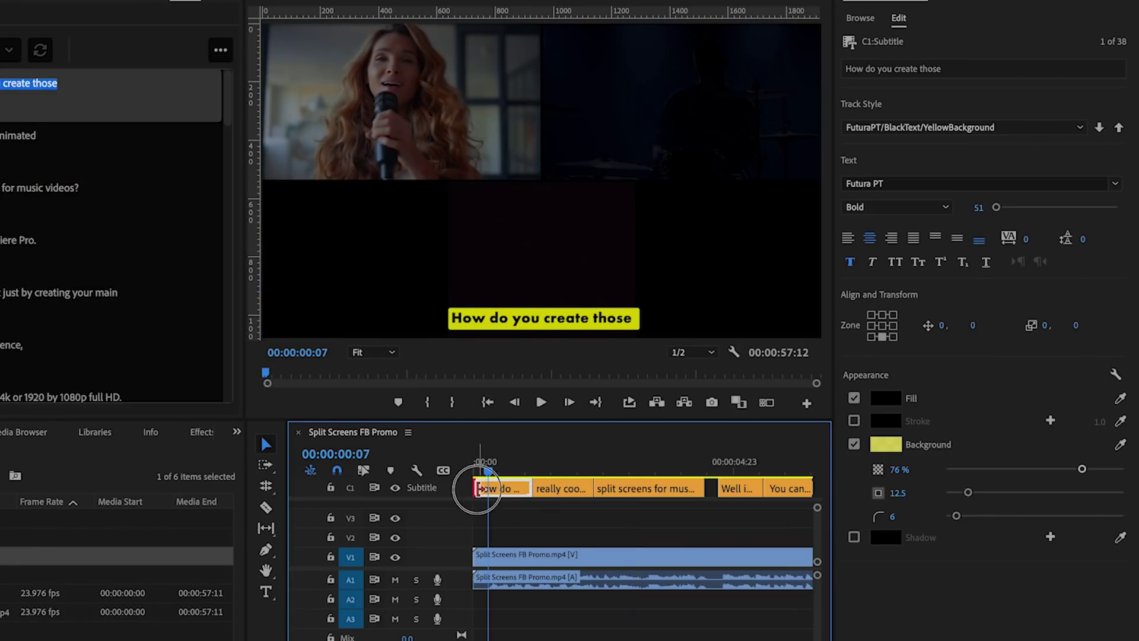
pyautogui.moveTo(480, 489); pyautogui.dragTo(491, 488)
pyautogui.moveTo(693, 488); pyautogui.dragTo(717, 489)
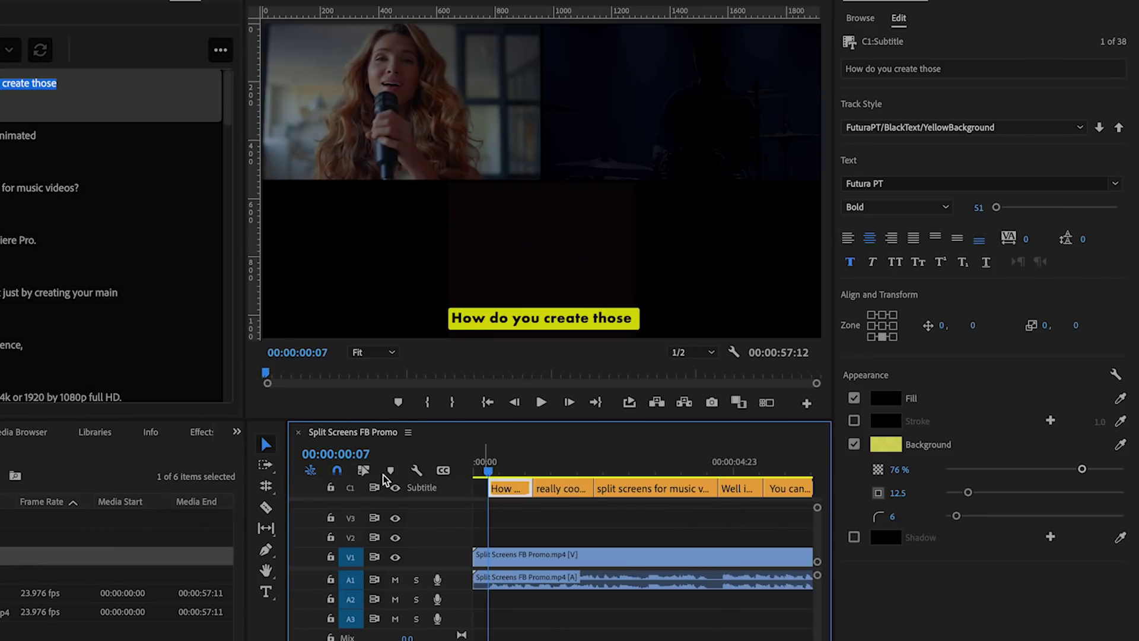
# Search the effects for dissolve and drop Cross Dissolve onto the edit point
pyautogui.click(201, 432)
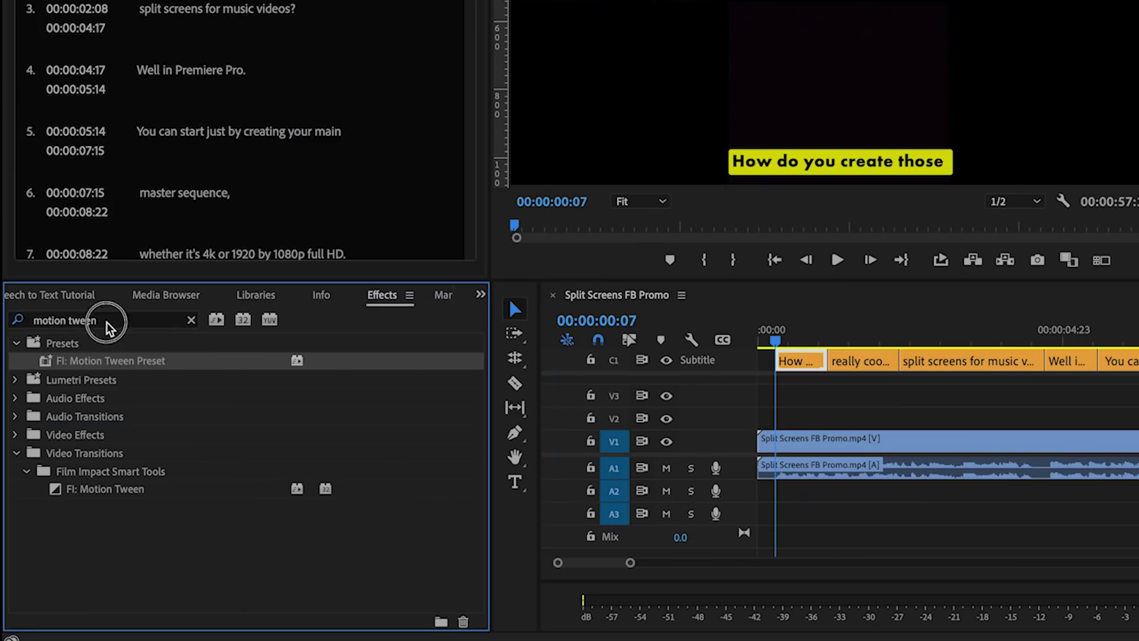
pyautogui.click(107, 324)
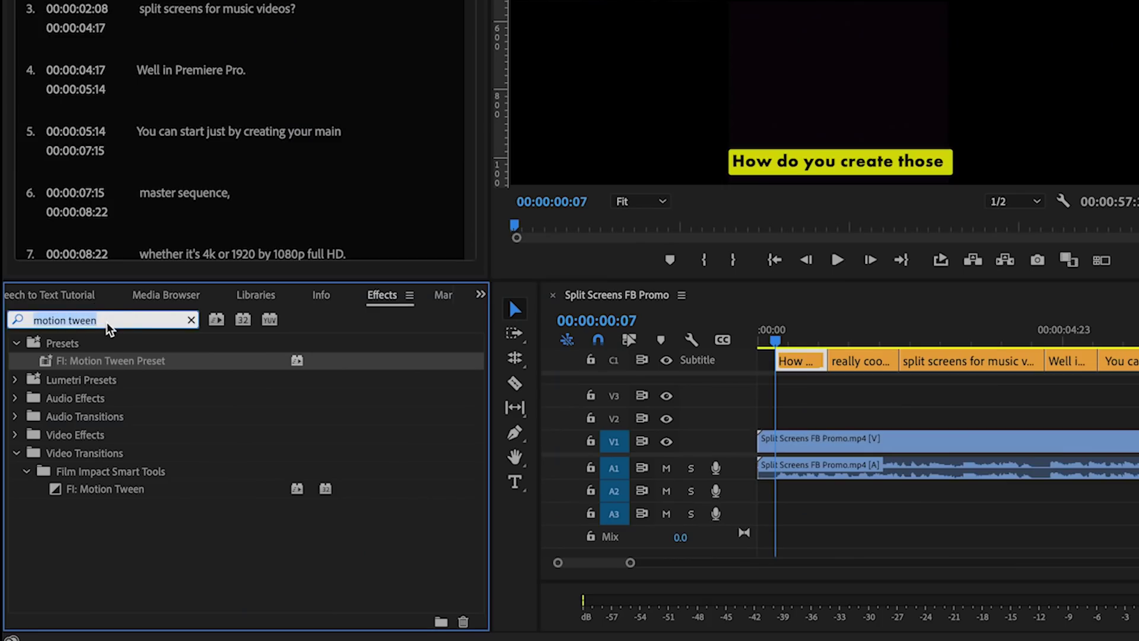
pyautogui.write('dissolve')
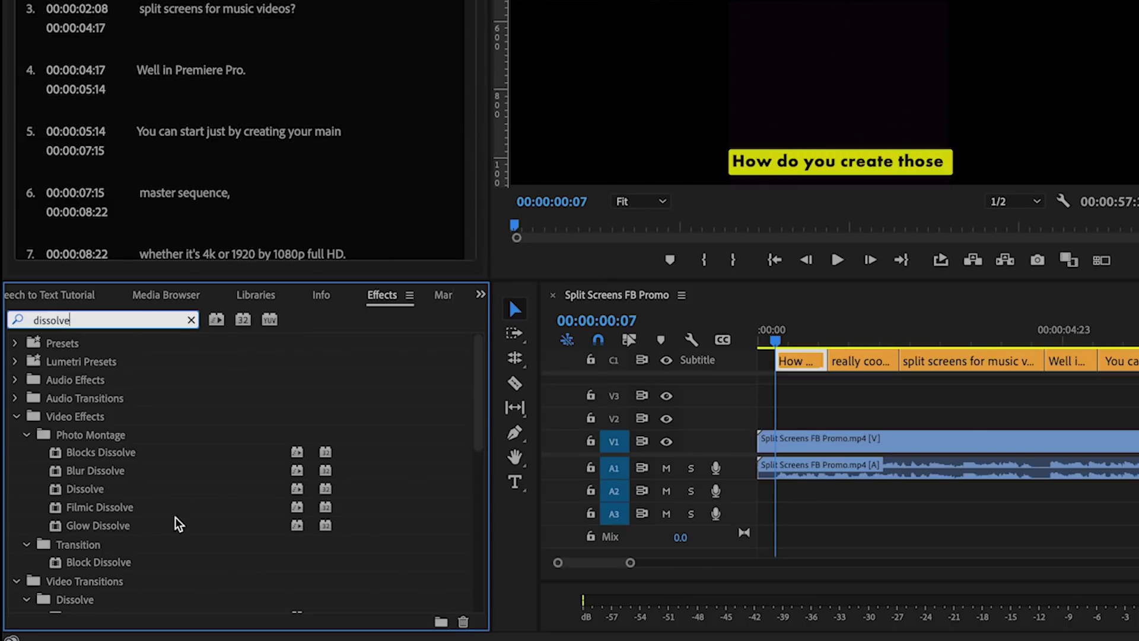
pyautogui.scroll(-5, 178, 524)
pyautogui.moveTo(98, 365); pyautogui.dragTo(777, 363)
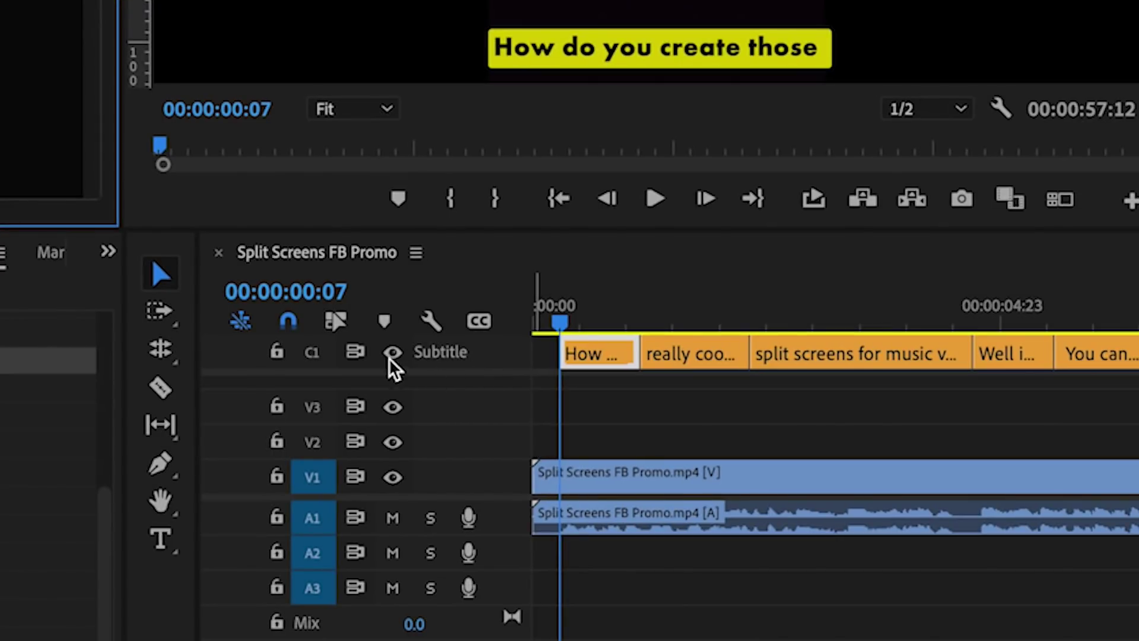
# Toggle the captions off and on in the preview, then open and dismiss the Subtitle track options
pyautogui.click(392, 353)
pyautogui.click(392, 354)
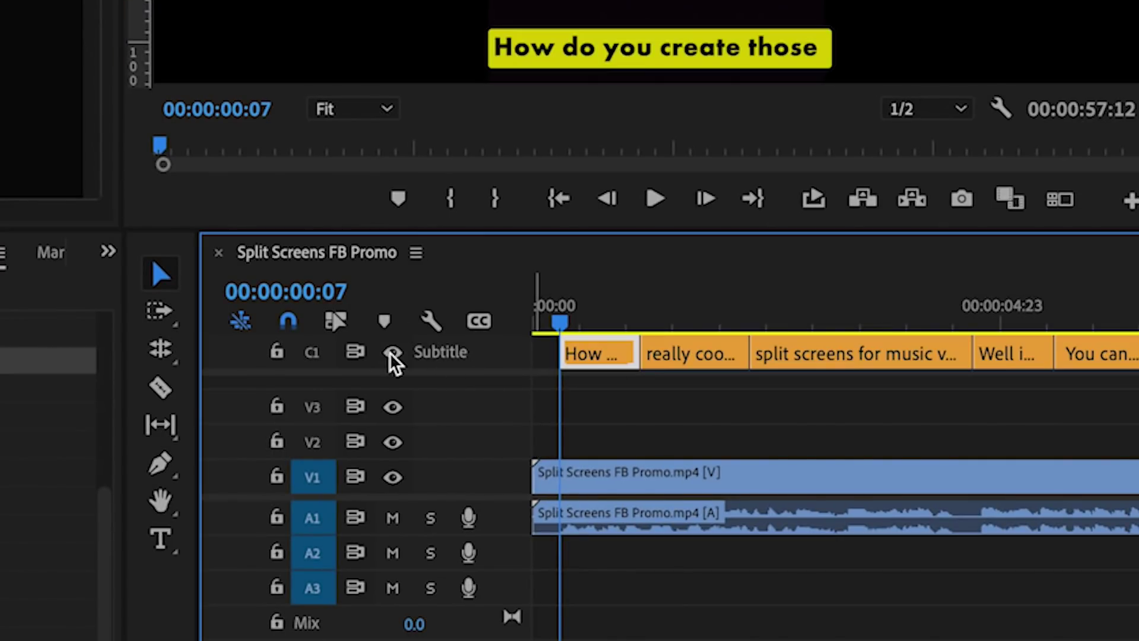
pyautogui.rightClick(486, 357)
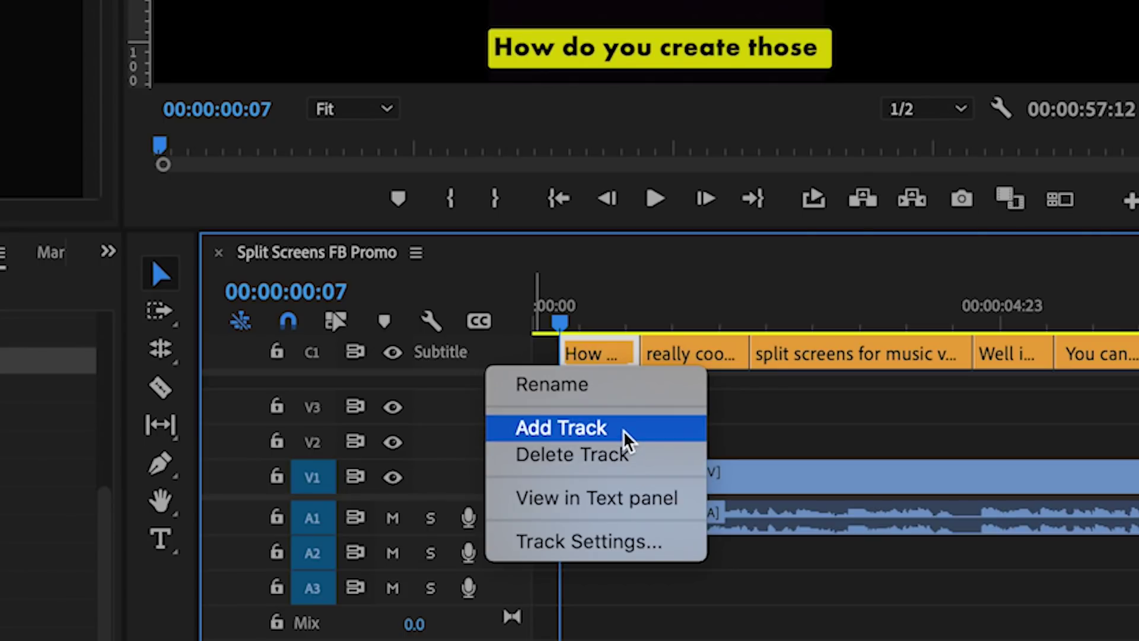
pyautogui.click(623, 308)
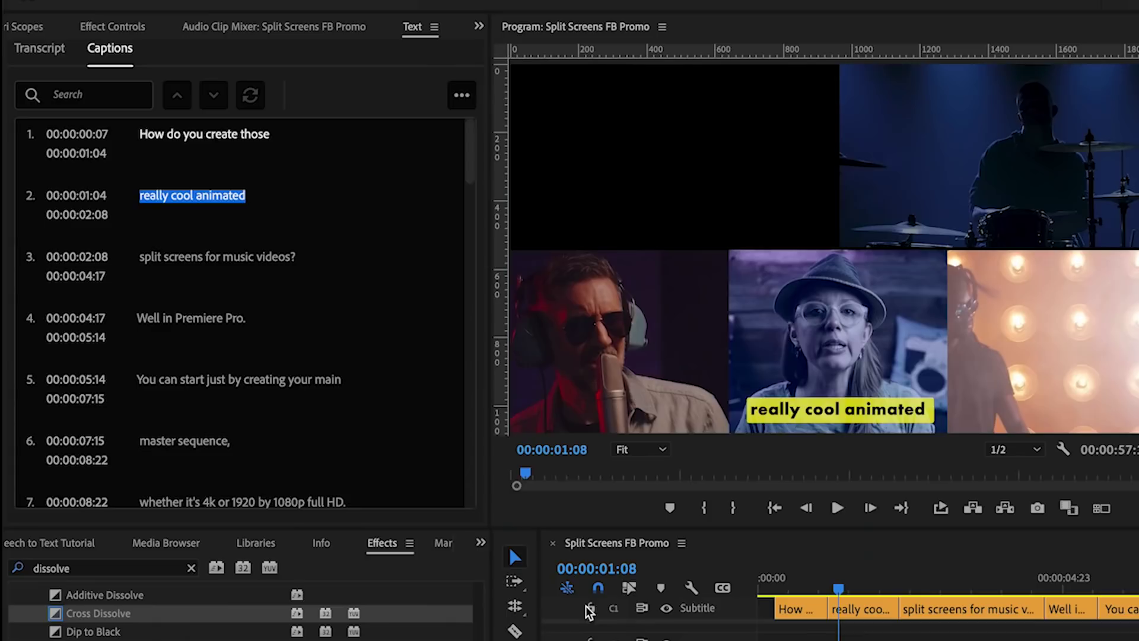
# Open and close the Captions panel's options menu
pyautogui.click(468, 106)
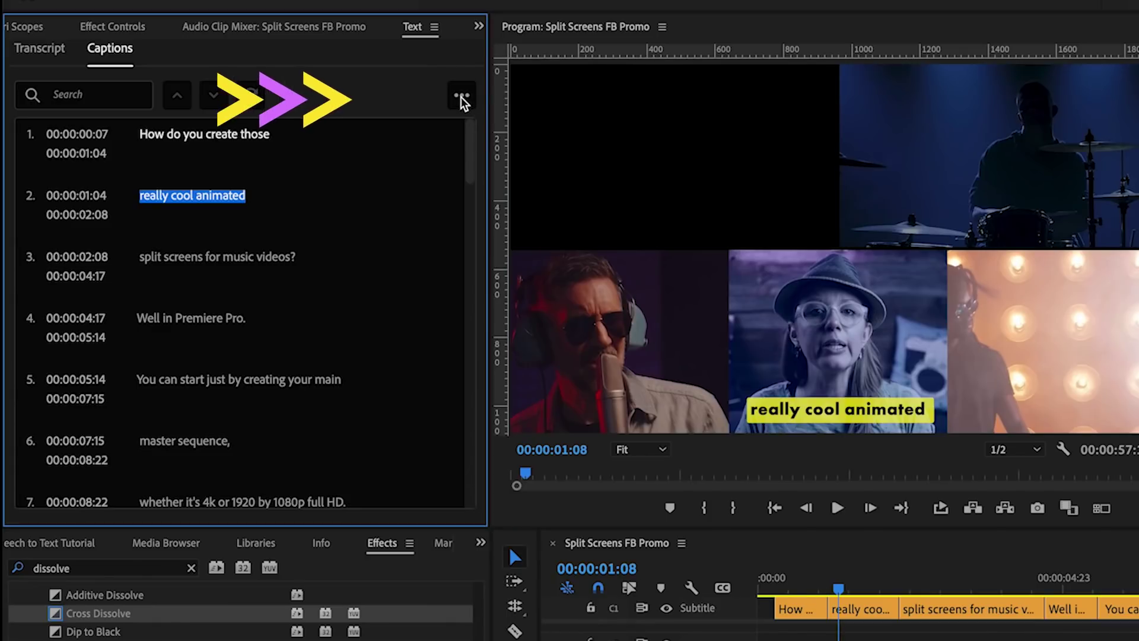
pyautogui.click(463, 98)
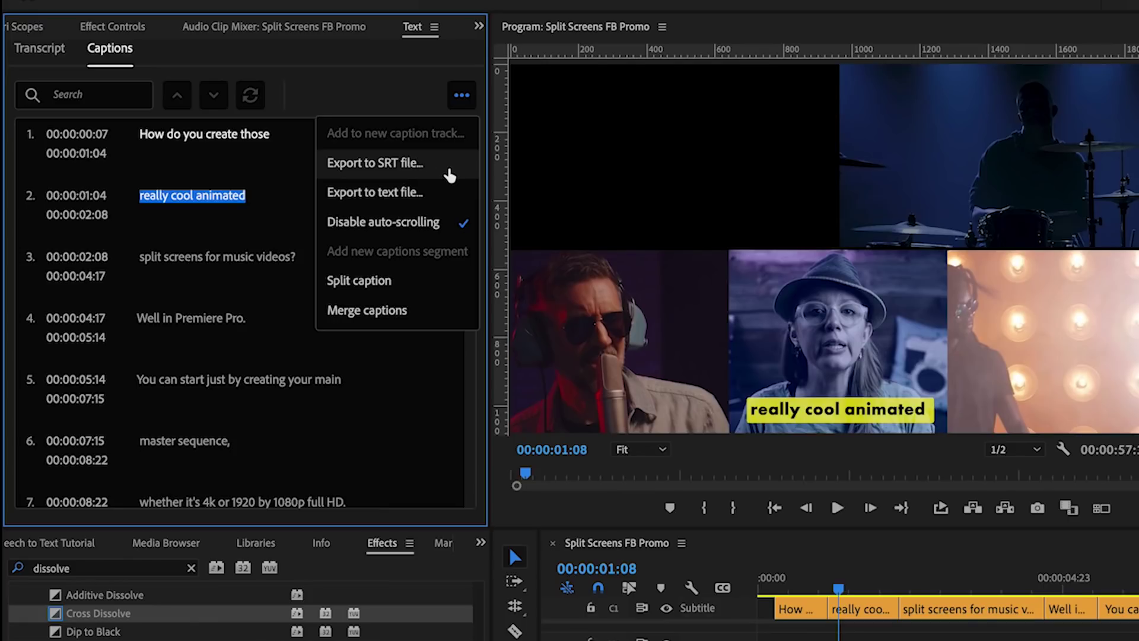
pyautogui.click(463, 61)
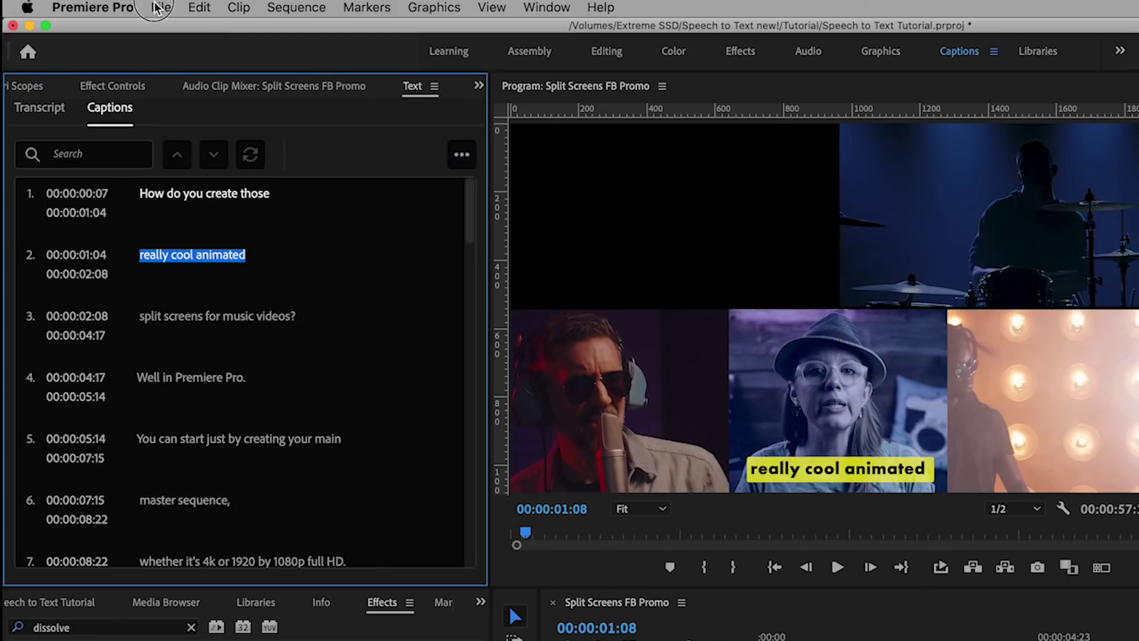
# Open the Export Media settings and show the Burn Captions Into Video export options
pyautogui.click(159, 8)
pyautogui.moveTo(254, 514)
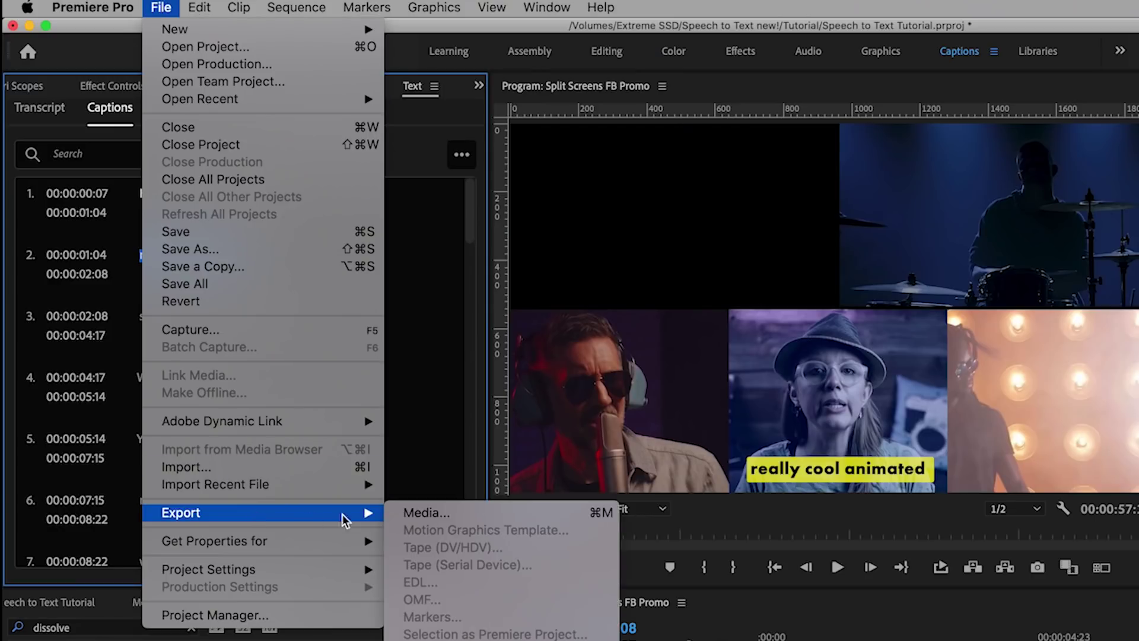
pyautogui.click(430, 515)
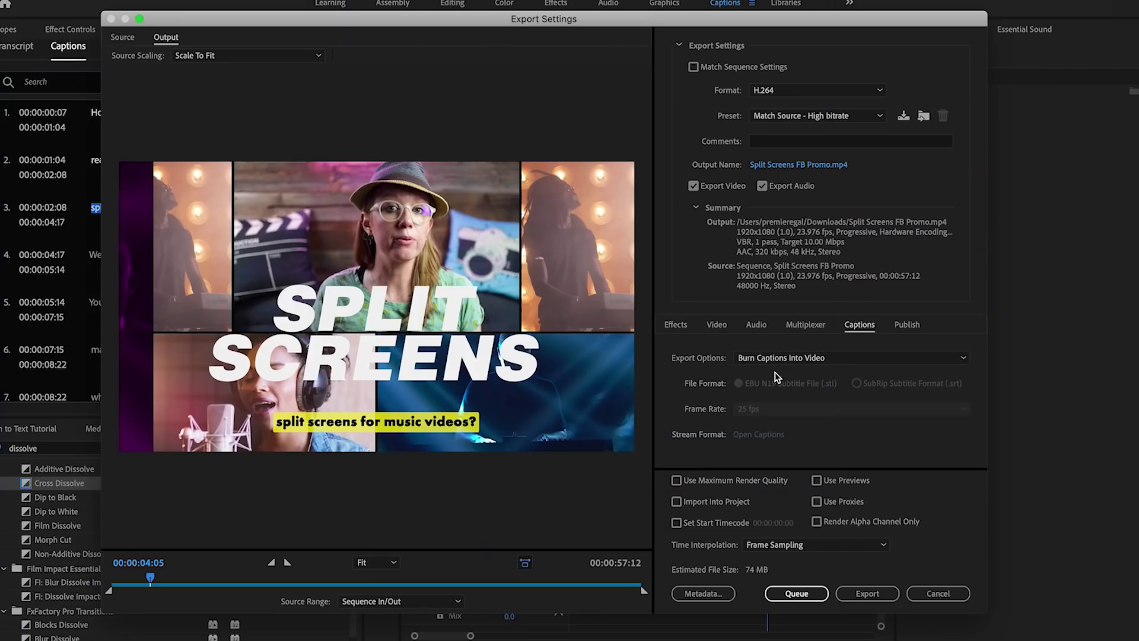
pyautogui.click(855, 358)
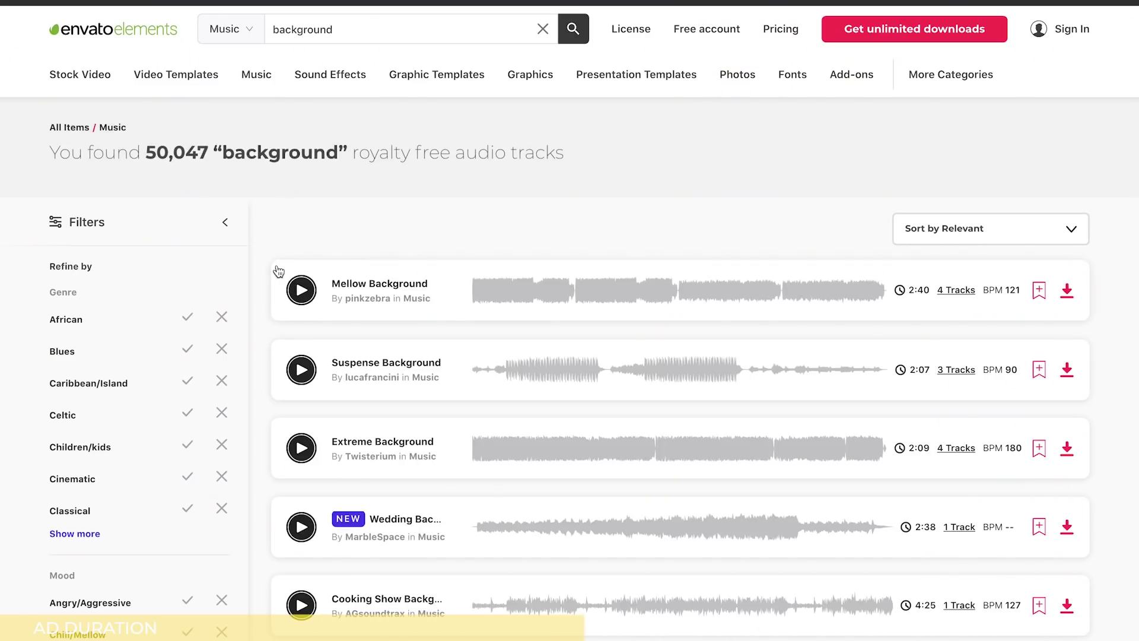
# Scroll through the Music, pop Sound Effects and Stock Video results in Envato Elements
pyautogui.scroll(-2, 274, 267)
pyautogui.scroll(-4, 262, 396)
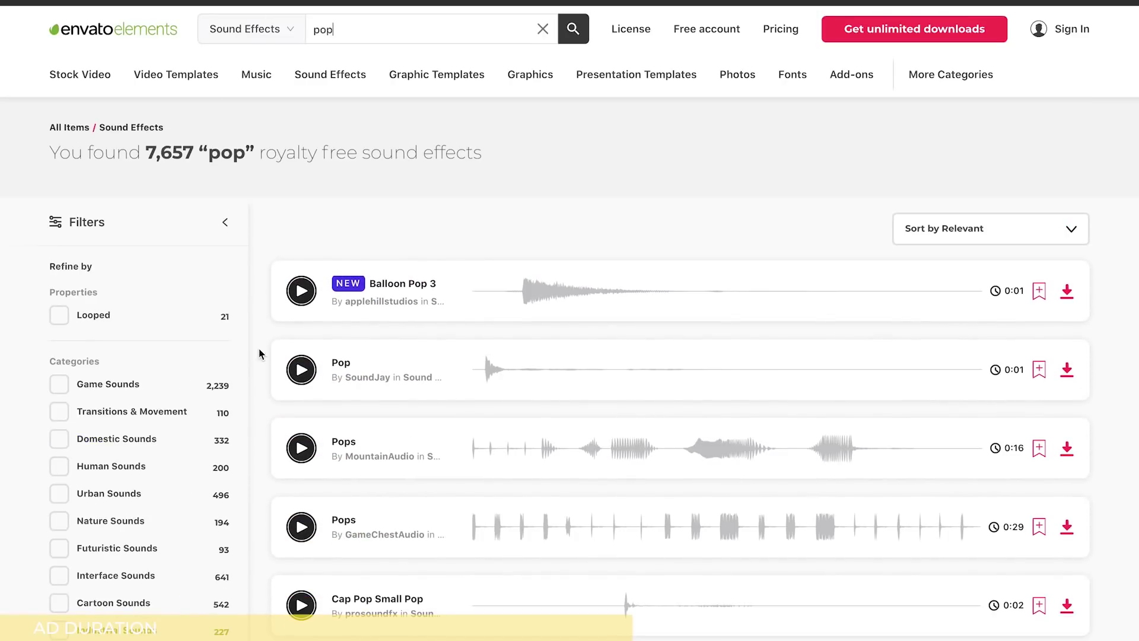
pyautogui.scroll(-5, 266, 356)
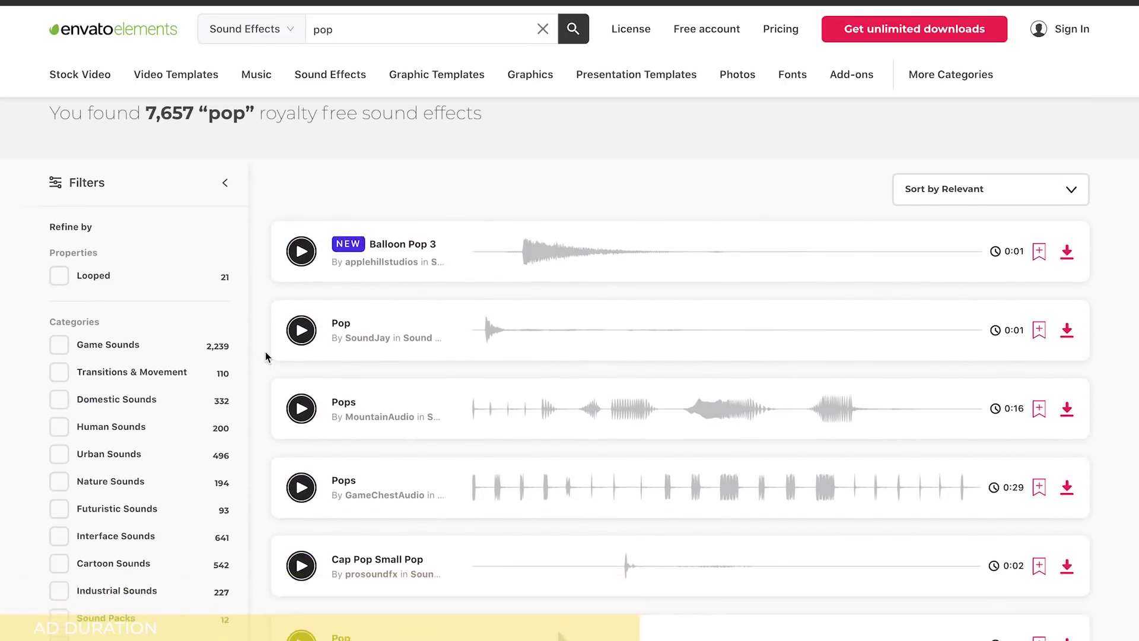
pyautogui.scroll(-3, 272, 462)
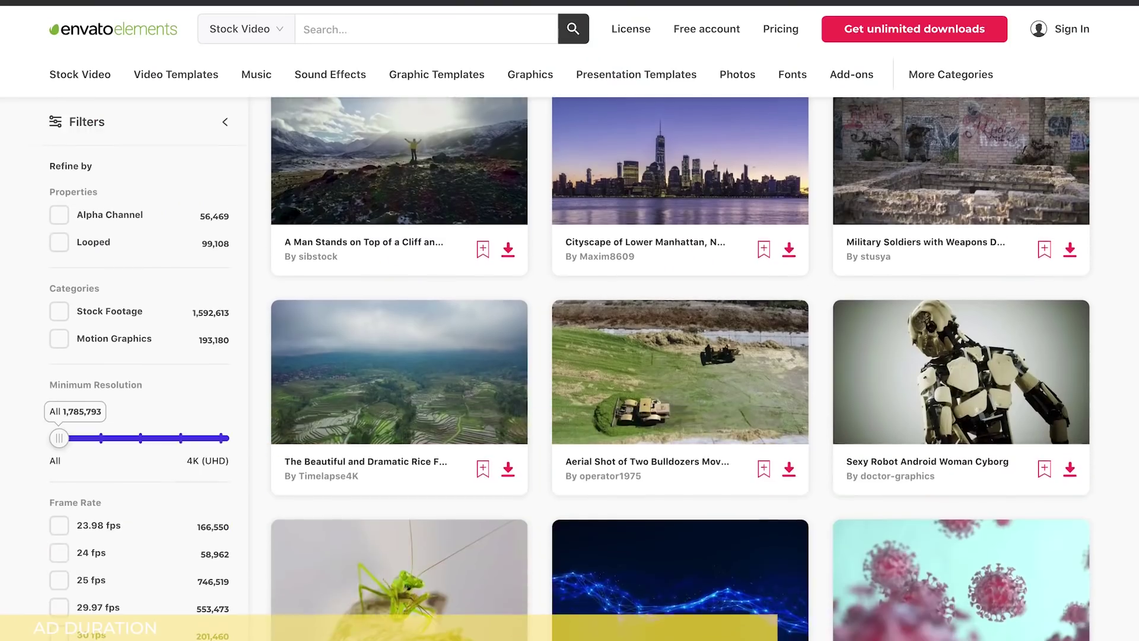
pyautogui.scroll(-10, 680, 368)
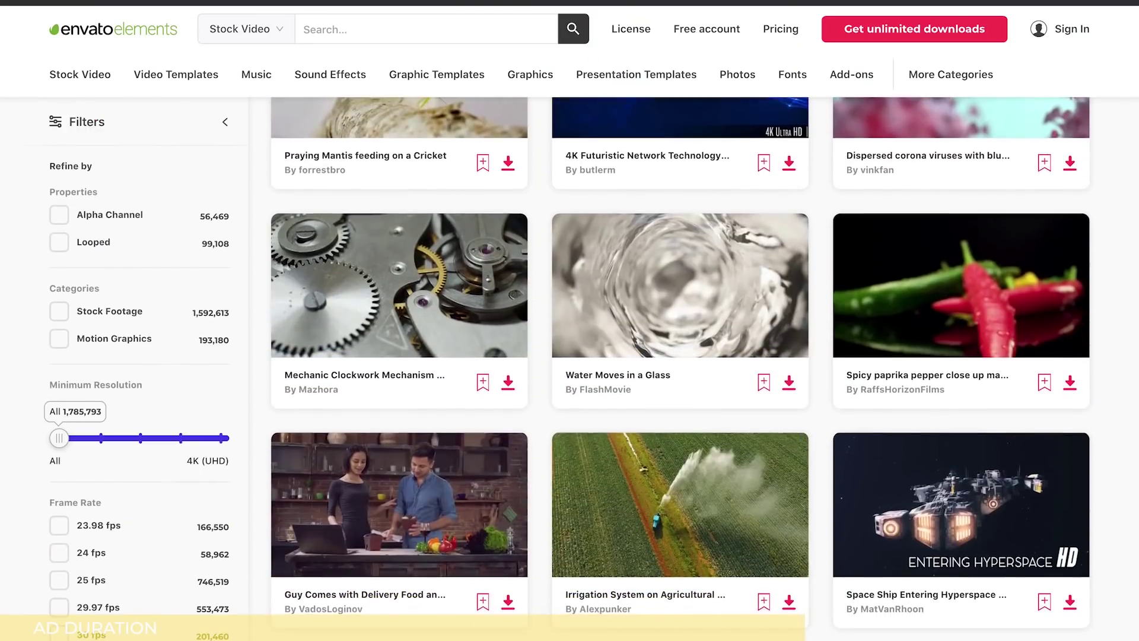